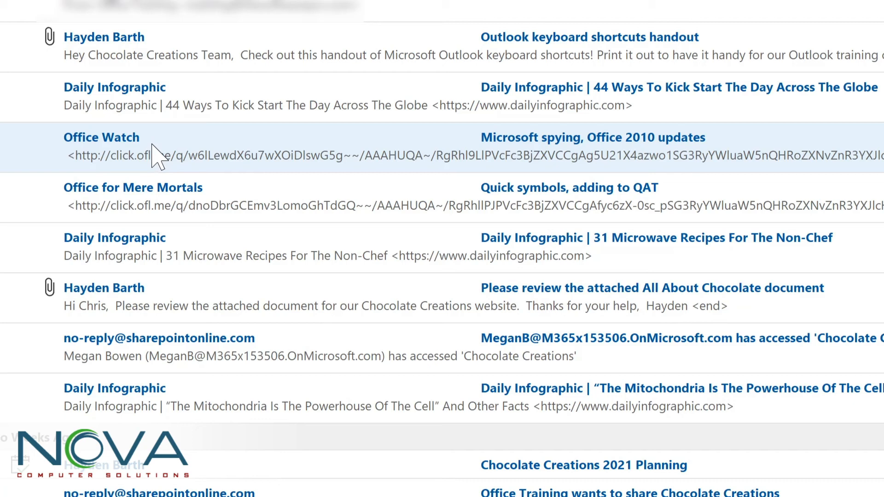
Create a rule from the selected Office Watch message that moves mail from Office Watch to the Tech Newsletters folder
right_click(159, 143)
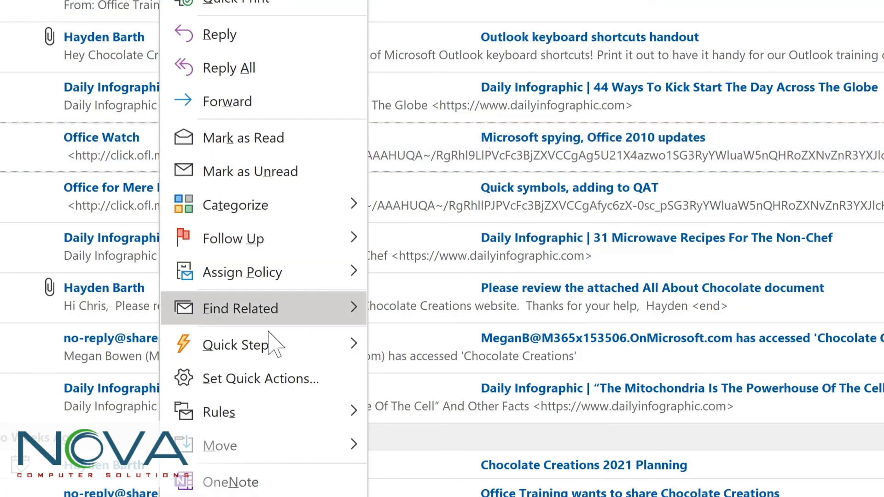
mouse_move(275, 414)
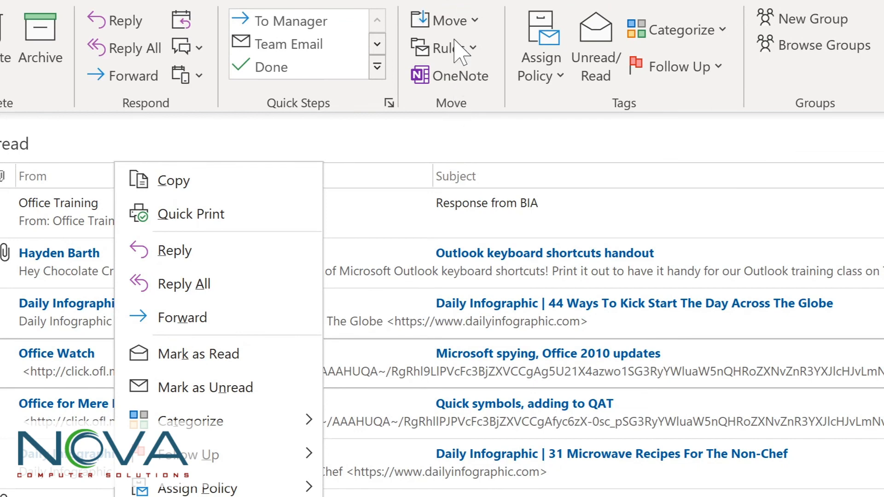
click(468, 52)
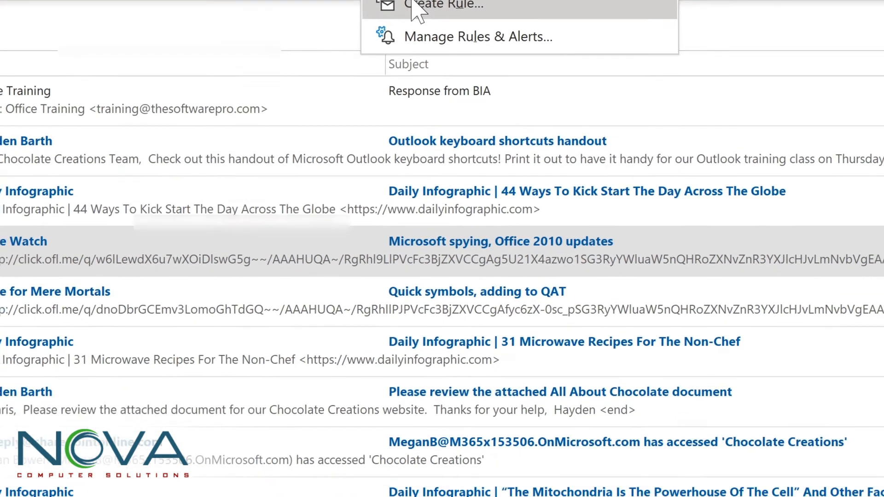
click(465, 113)
click(220, 151)
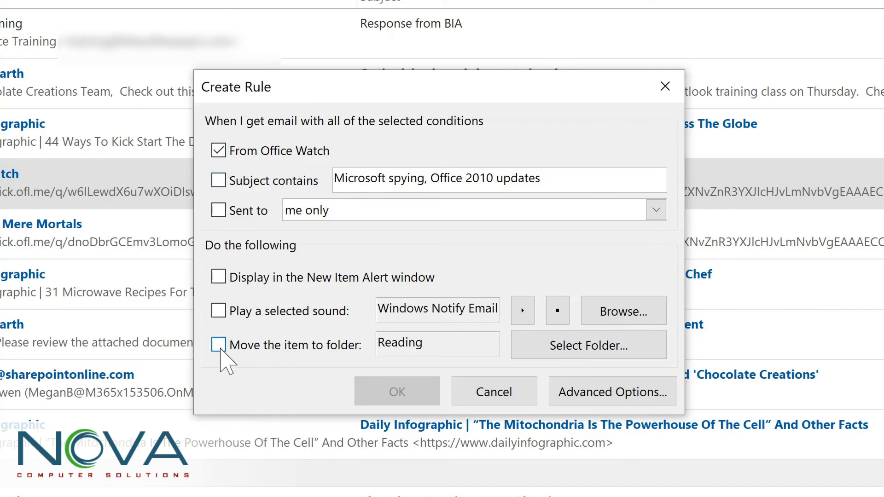
click(218, 345)
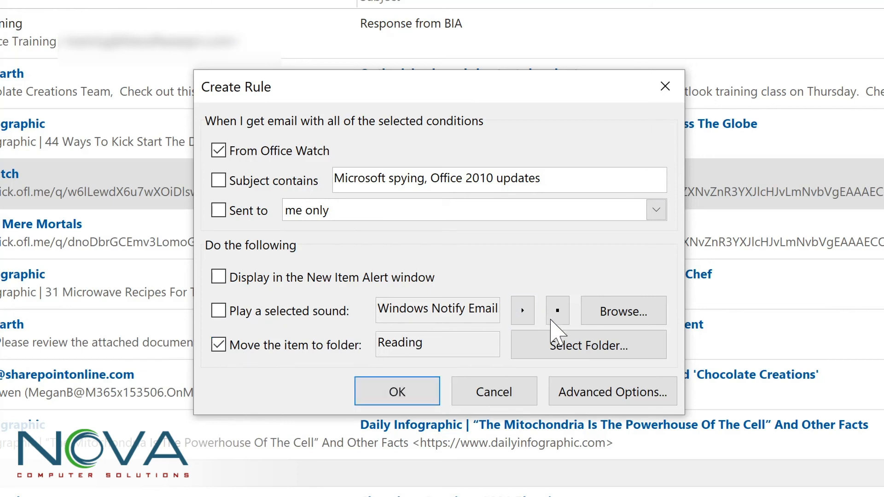
click(567, 345)
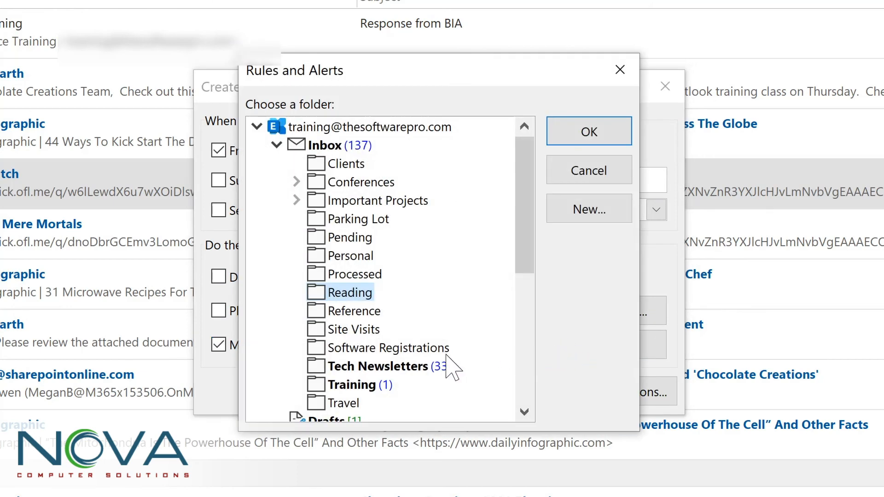
click(354, 366)
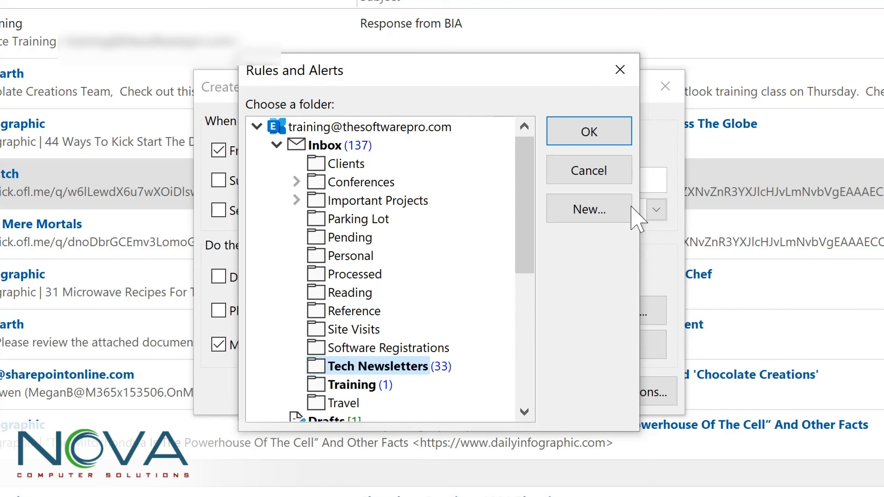
click(594, 132)
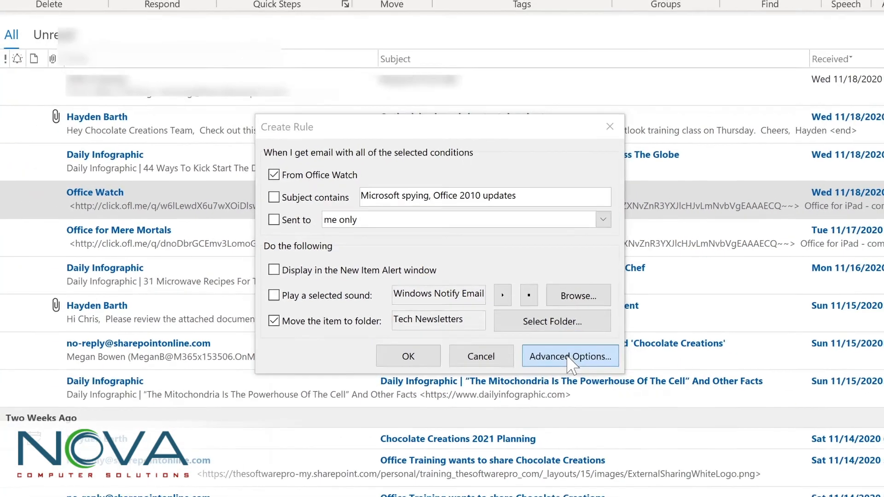
Go through the rule's advanced options without adding conditions, actions or exceptions, and finish it set to run on messages already in Inbox
click(598, 391)
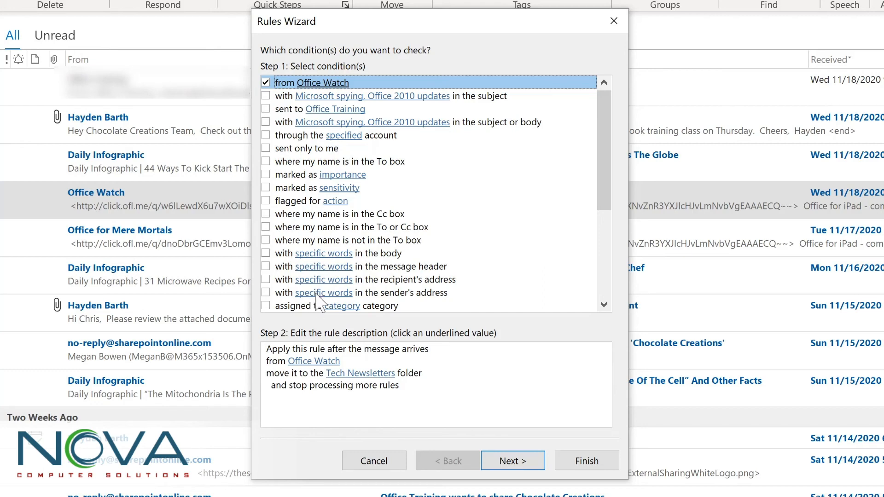
click(509, 461)
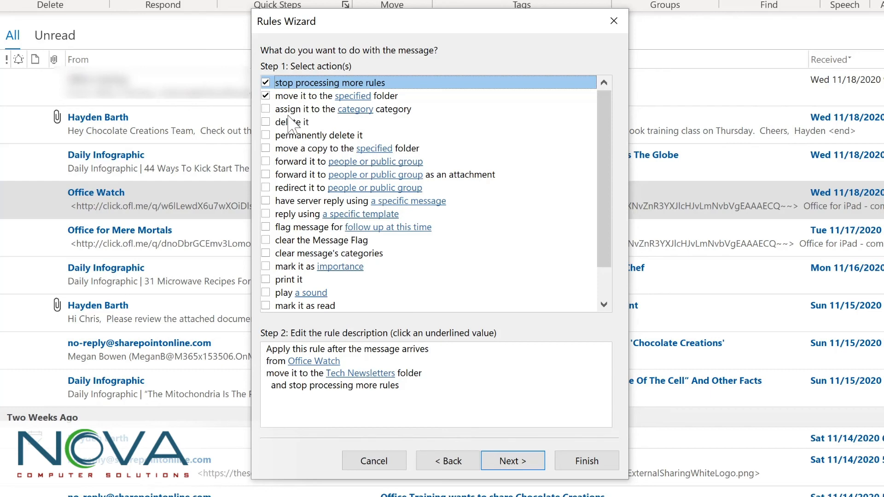
click(508, 463)
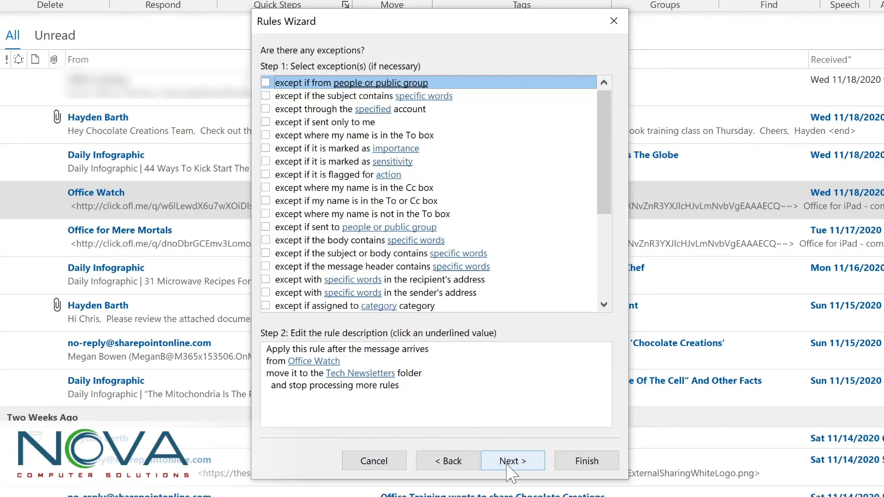
click(508, 462)
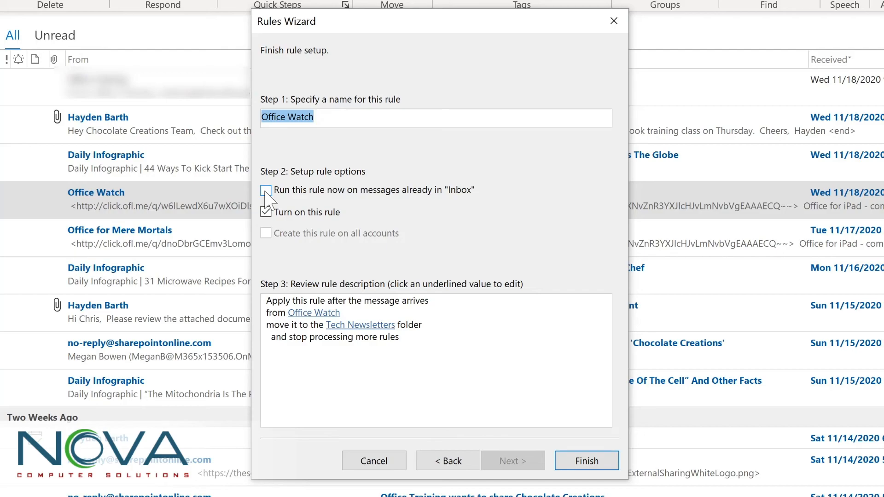
click(265, 191)
click(578, 466)
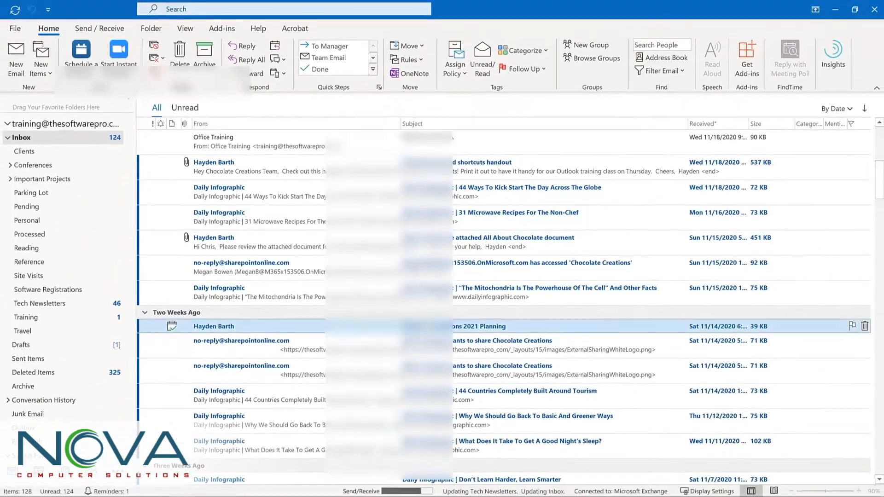
View the messages in the Tech Newsletters folder, then open the rules and alerts manager
click(65, 305)
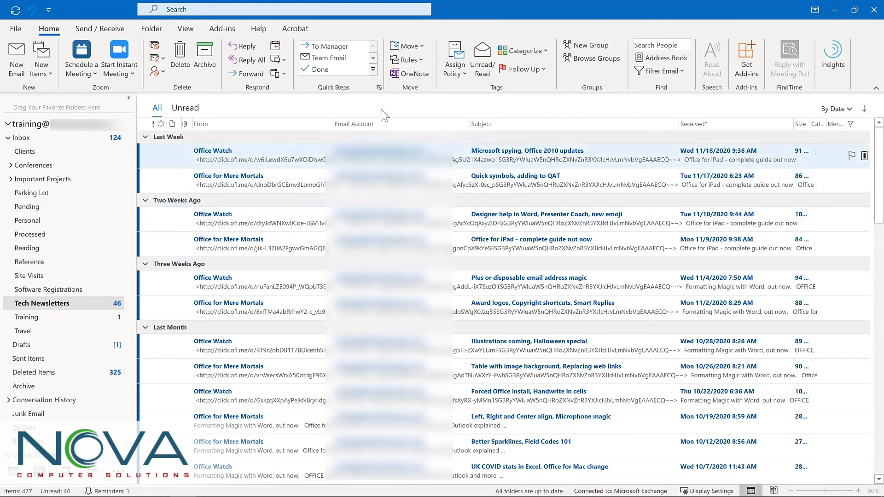
click(416, 62)
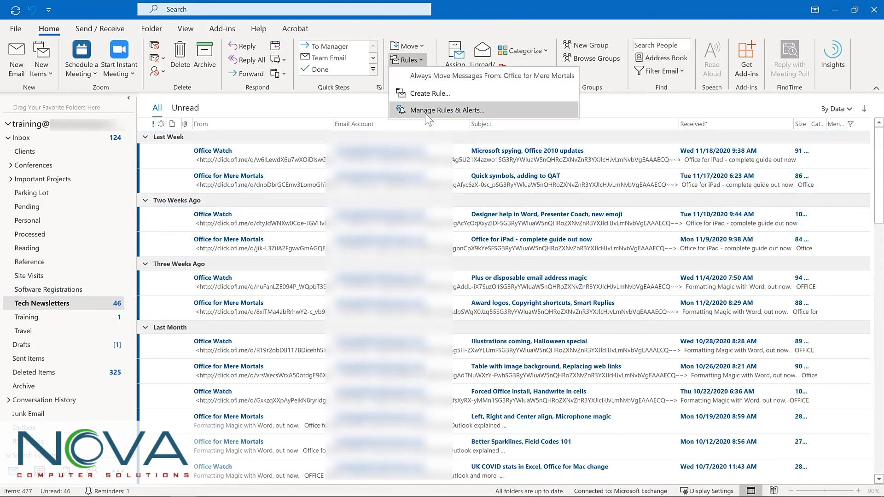
click(423, 110)
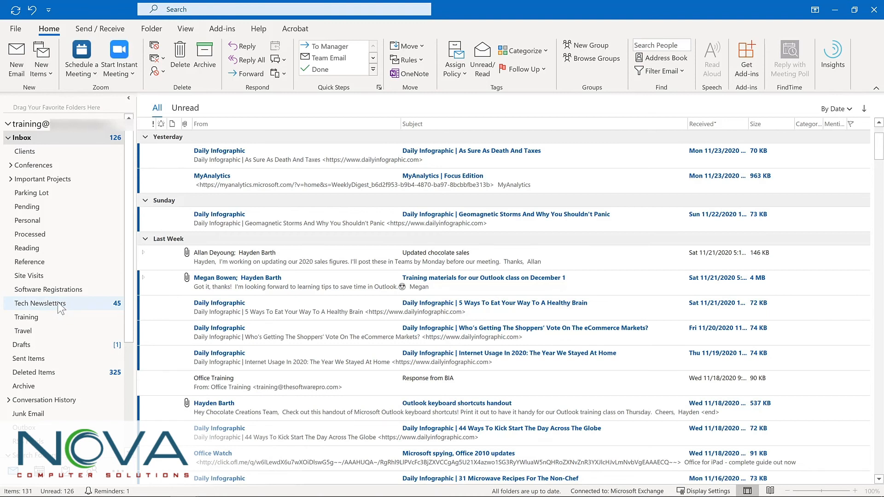
Add the Tech Newsletters, Training and Important Projects folders to Favorites
drag(58, 302, 63, 110)
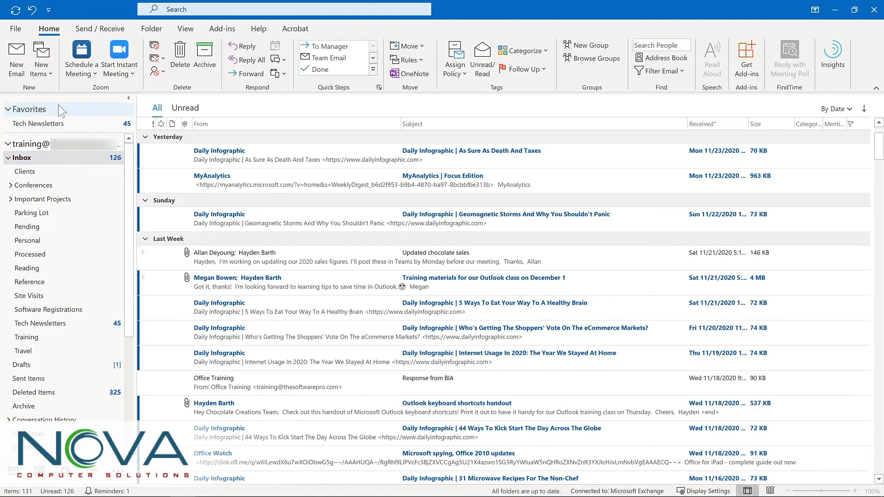
right_click(44, 337)
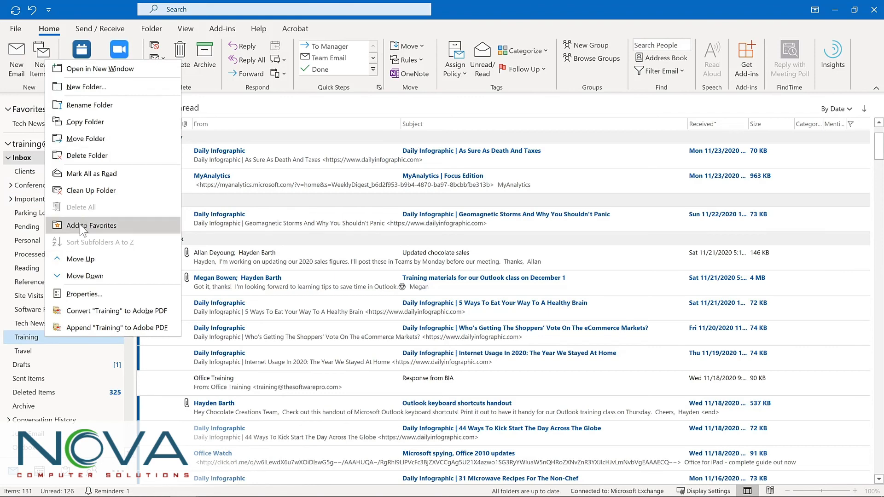
click(79, 225)
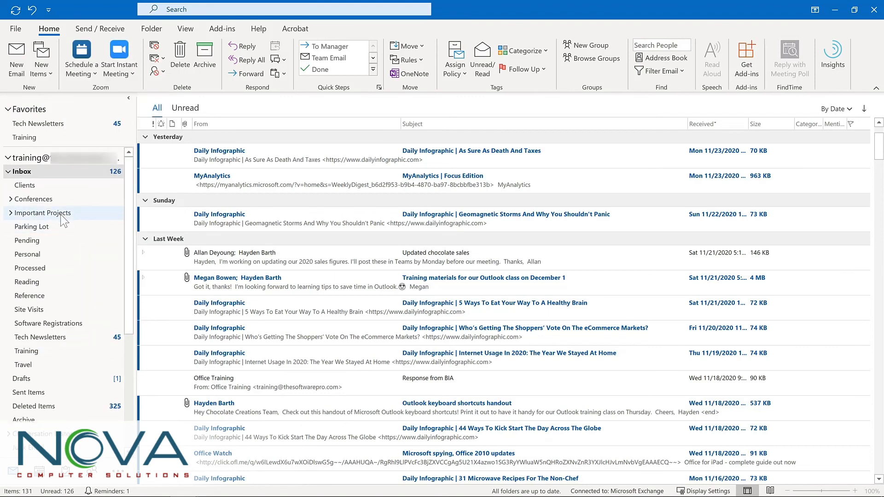
click(63, 215)
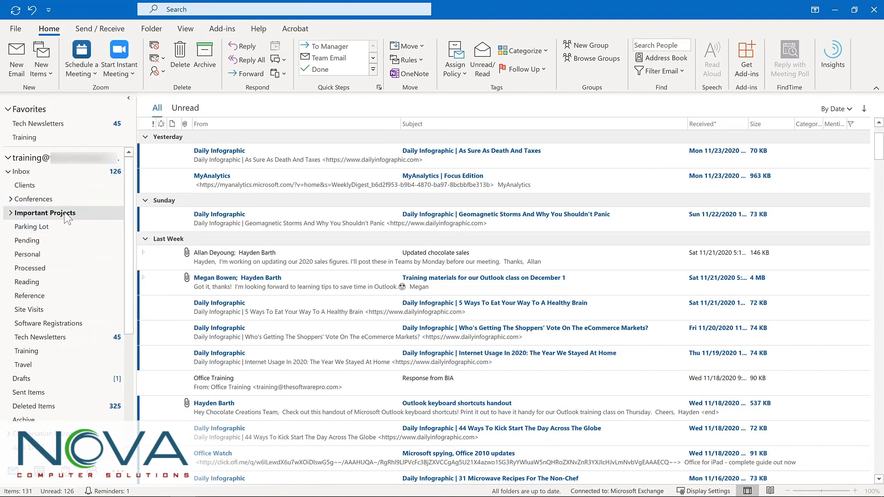
click(152, 30)
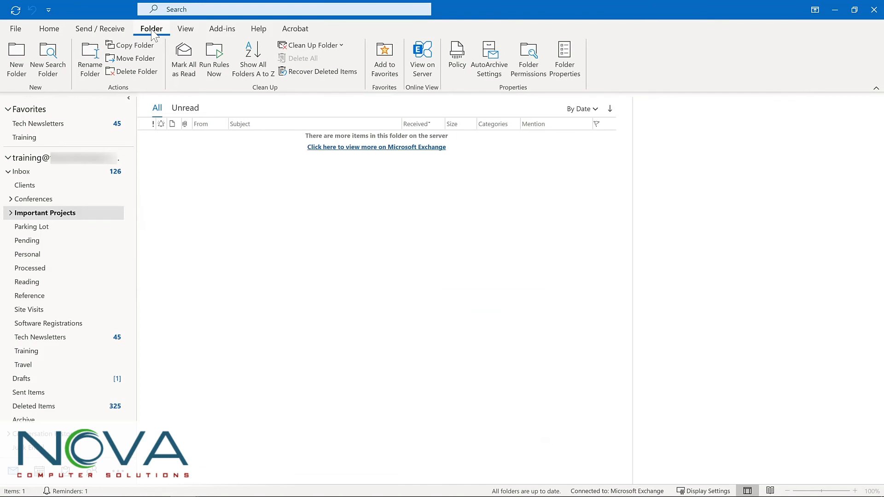
click(377, 62)
Move Tech Newsletters to the end of the Favorites list and remove Important Projects from Favorites
click(37, 124)
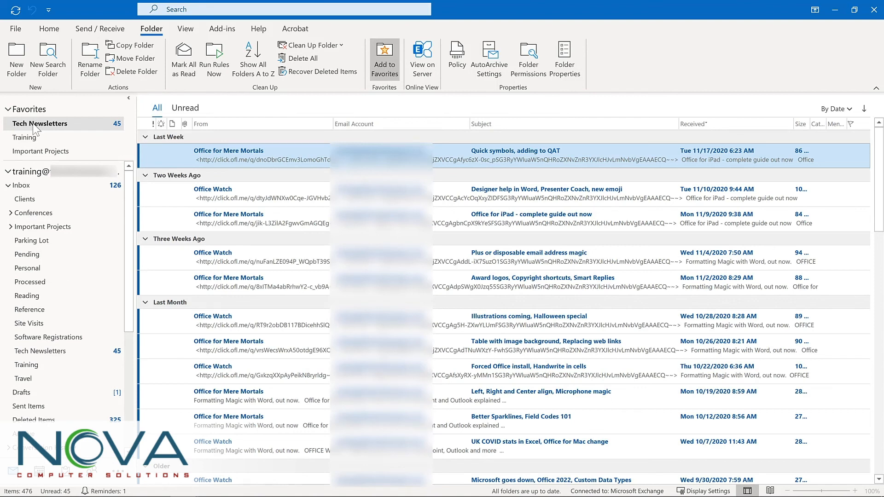
drag(34, 126, 35, 159)
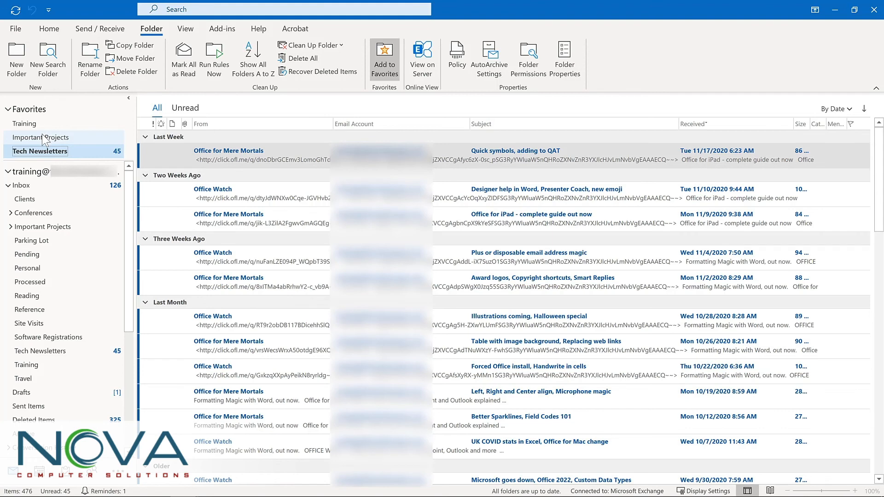
right_click(42, 139)
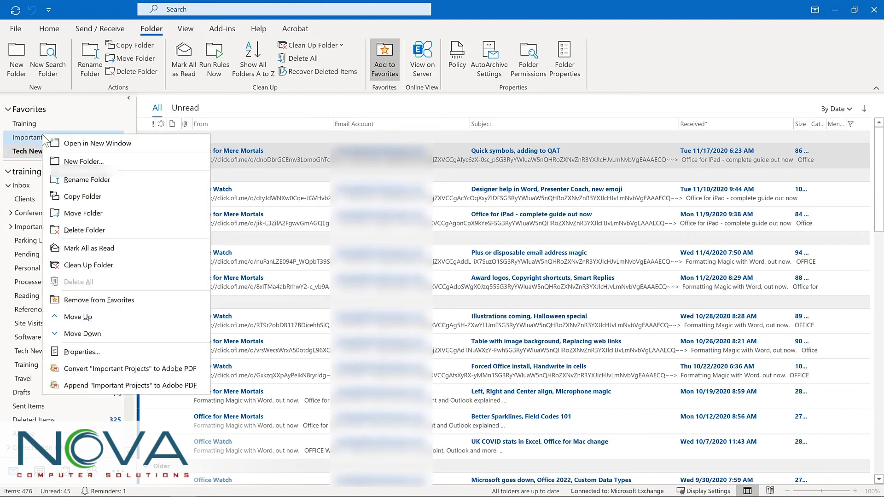
click(90, 296)
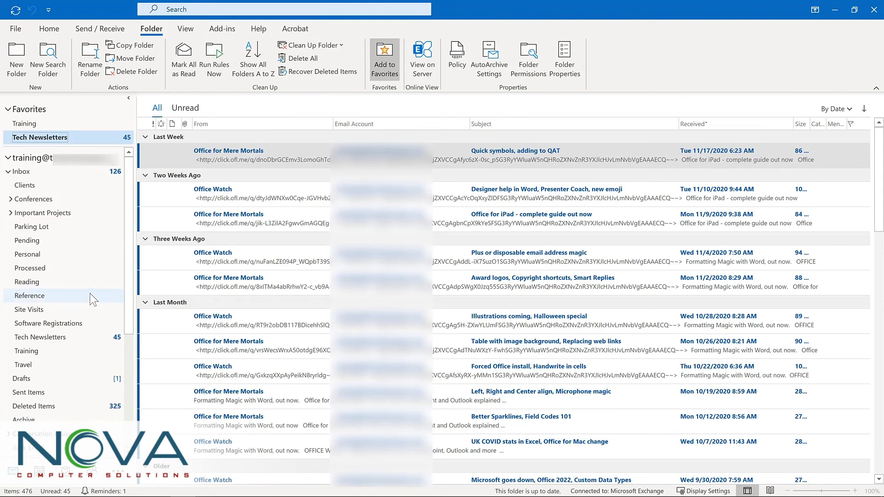
Move the Inbox message "Microsoft spying, Office 2010 updates" to the Tech Newsletters folder in Favorites
key(ctrl+shift+i)
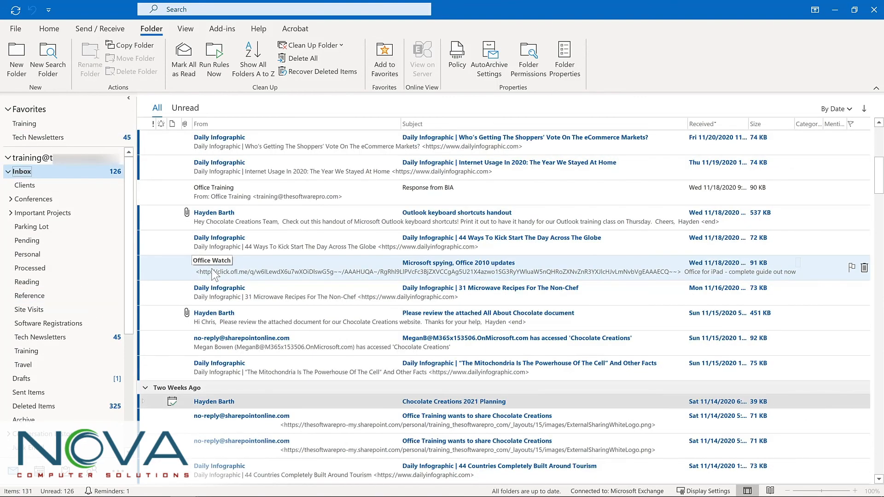
drag(213, 275, 72, 139)
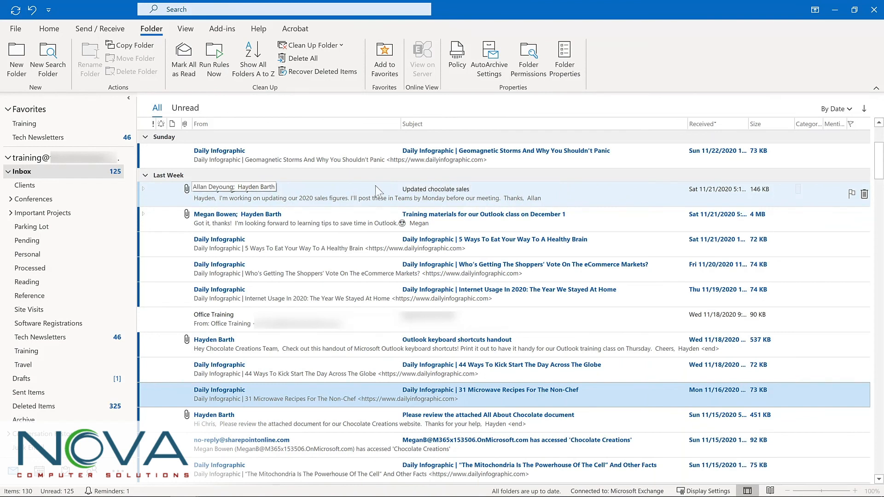
Flag the "Updated chocolate sales" message for follow-up with a reminder and a start date of Monday, November 30, 2020
click(852, 198)
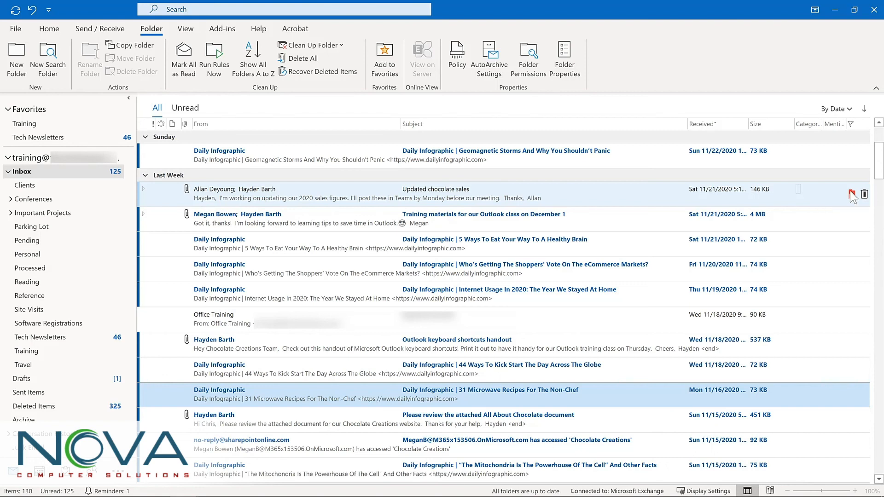
right_click(852, 198)
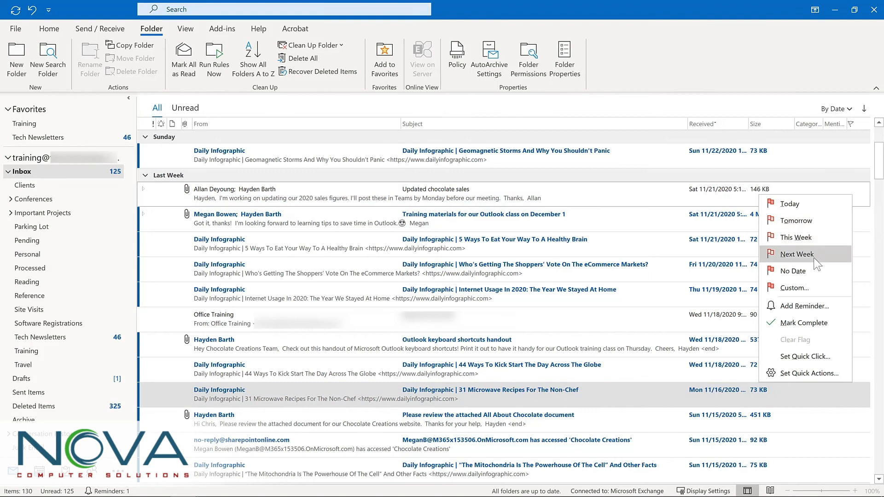
click(803, 303)
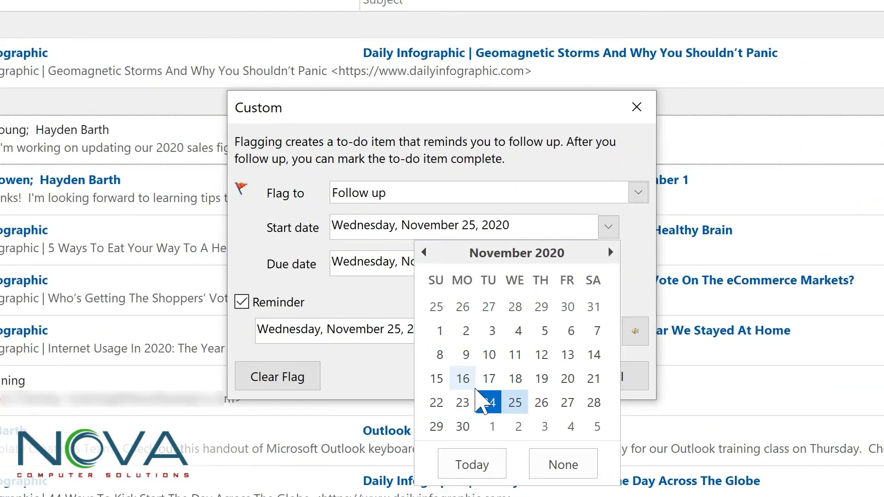
click(461, 426)
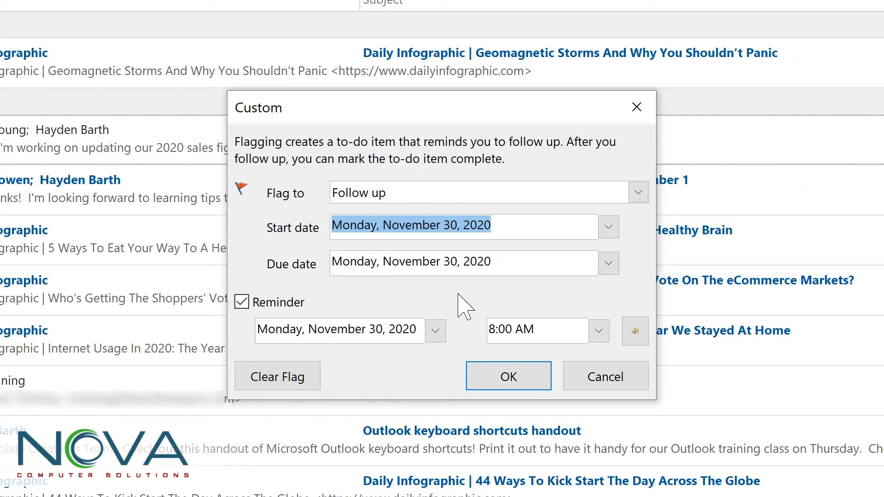
click(510, 378)
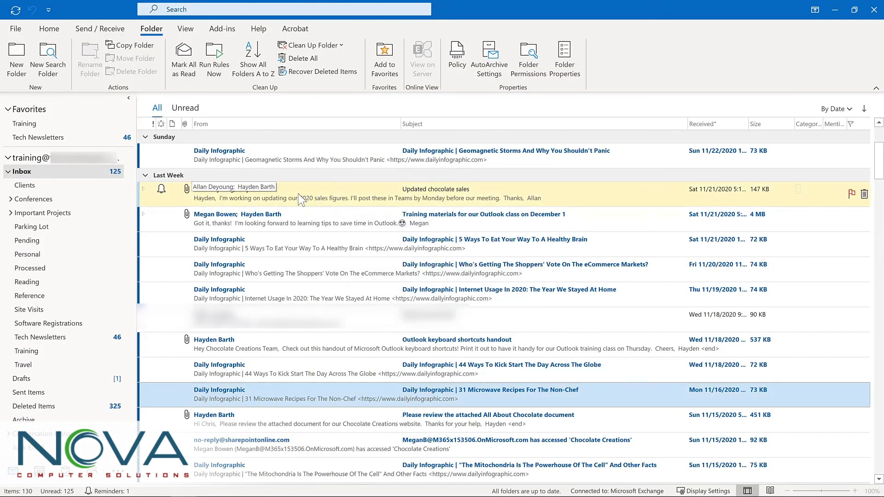
Open the flagged "Updated chocolate sales" message, review its follow-up options, and close it
double_click(300, 199)
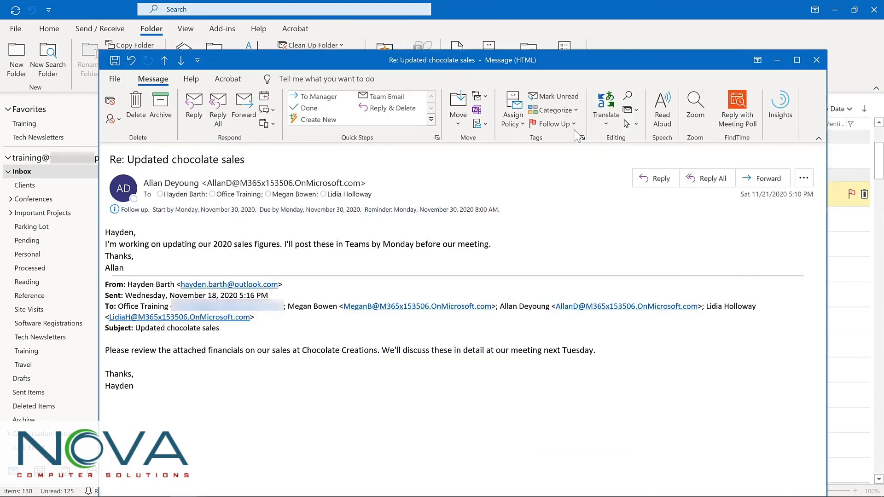
click(573, 124)
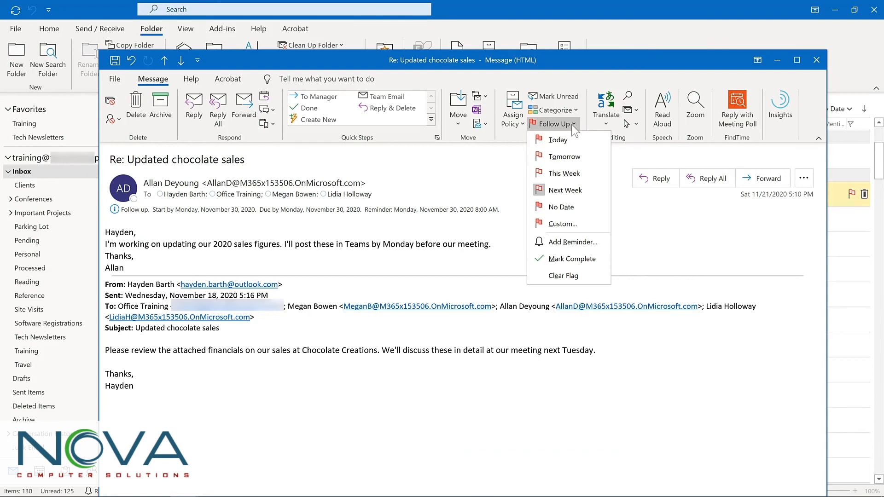
click(816, 60)
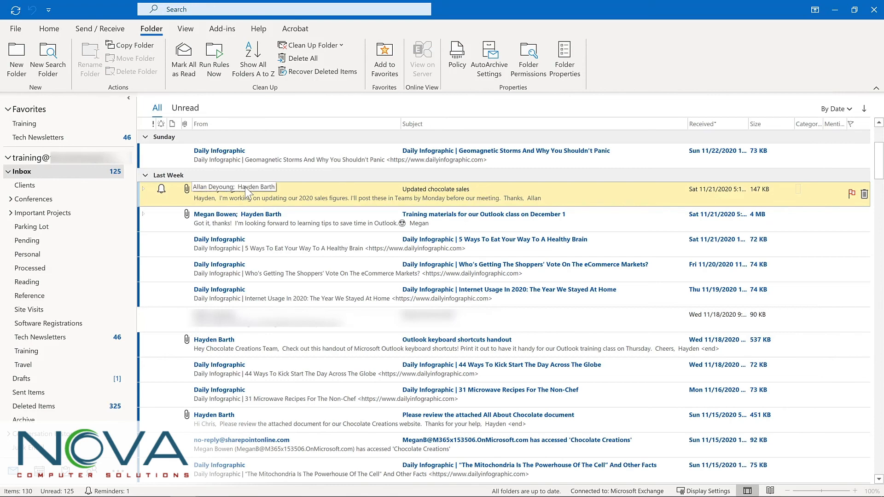
Create a task from the "Please review the attached All About Chocolate document" message, copying the message in as an attachment
scroll(245, 186, down, 3)
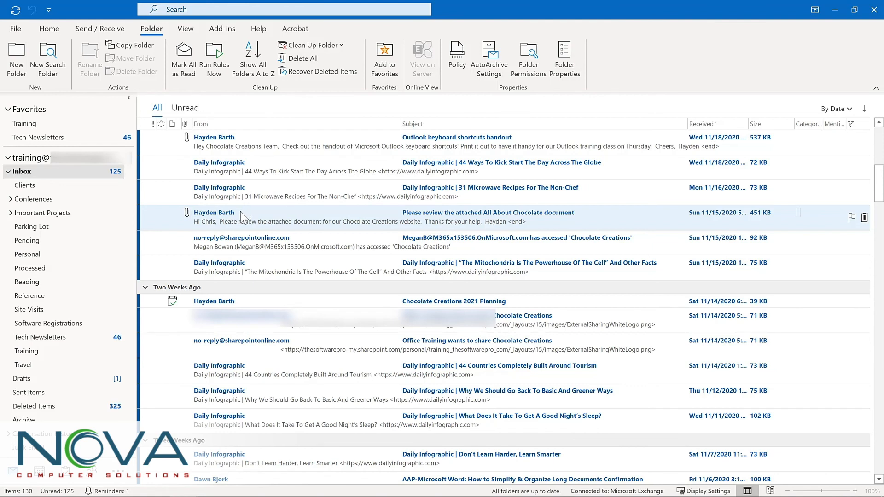
drag(241, 212, 92, 470)
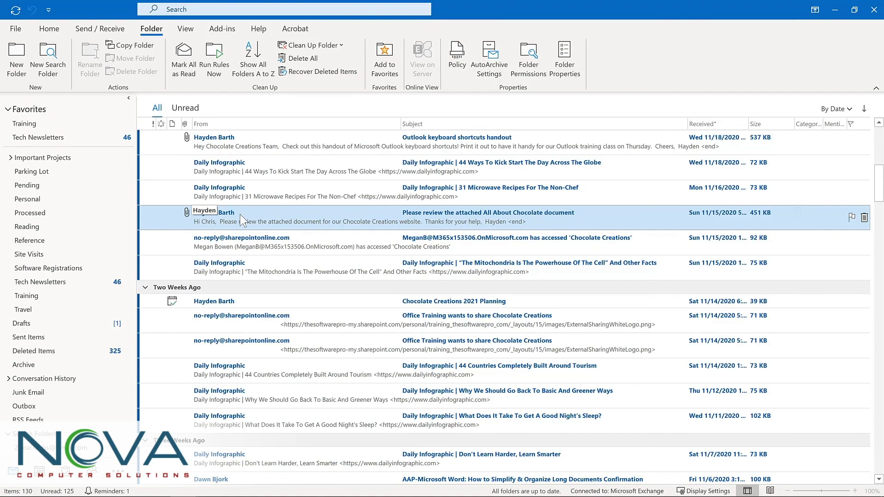
drag(239, 214, 61, 471)
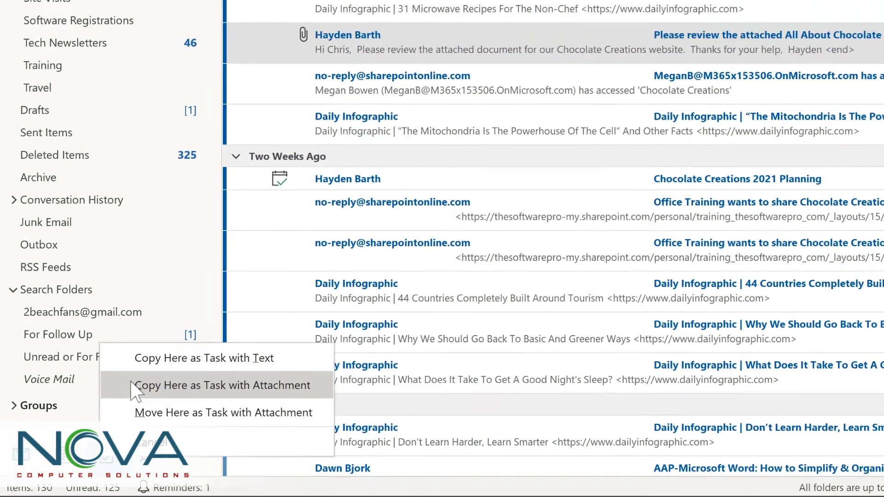
click(162, 360)
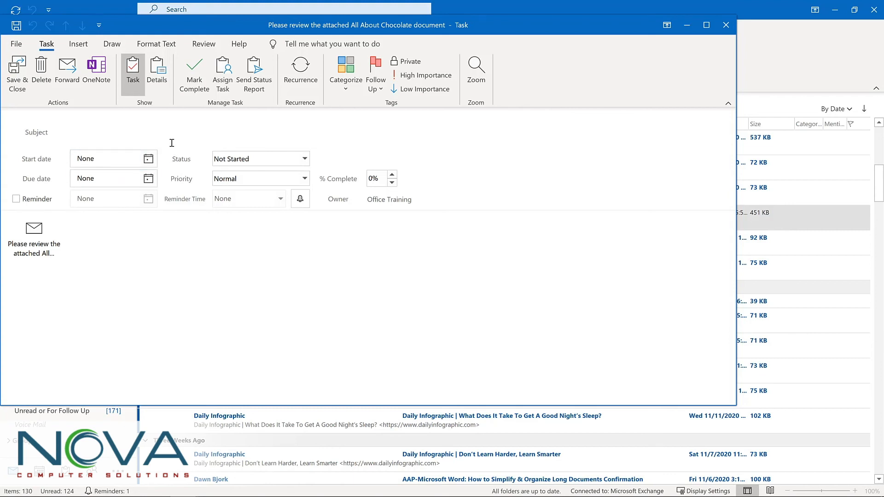
Set the task's start date to Thursday, December 3, 2020 and turn on its reminder
click(149, 158)
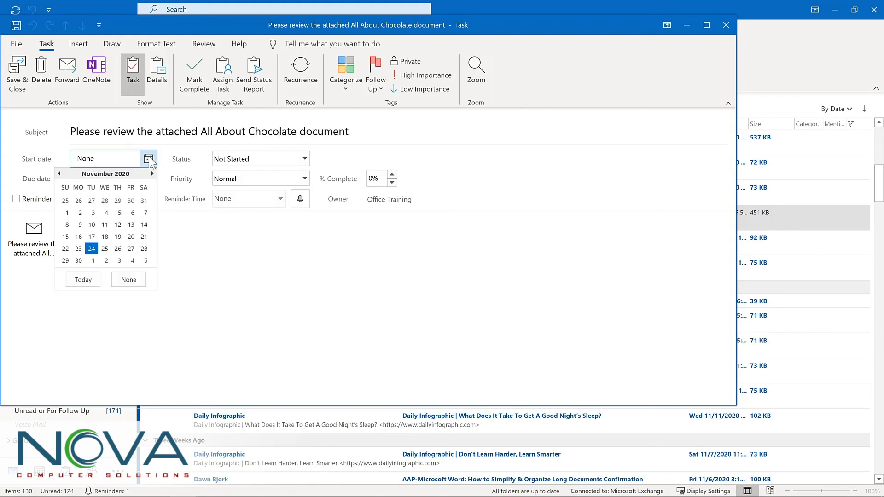
click(120, 259)
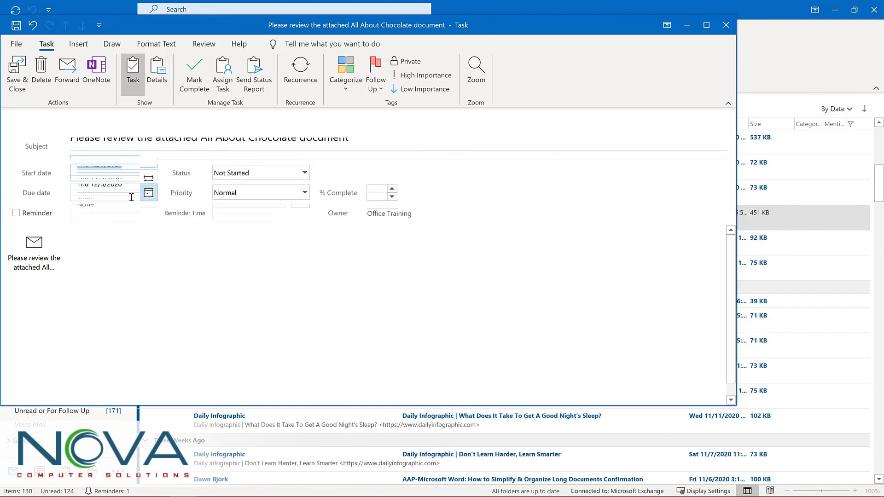
click(16, 213)
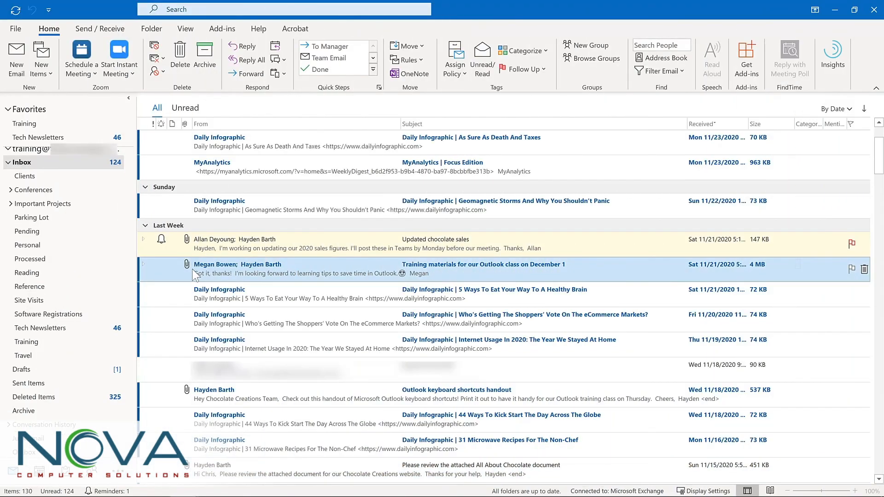
Turn the "Training materials for our Outlook class on December 1" reply into a virtual meeting on 11/30/2020, 11:00 AM to 12:00 PM, and send the invitation
drag(184, 272, 41, 474)
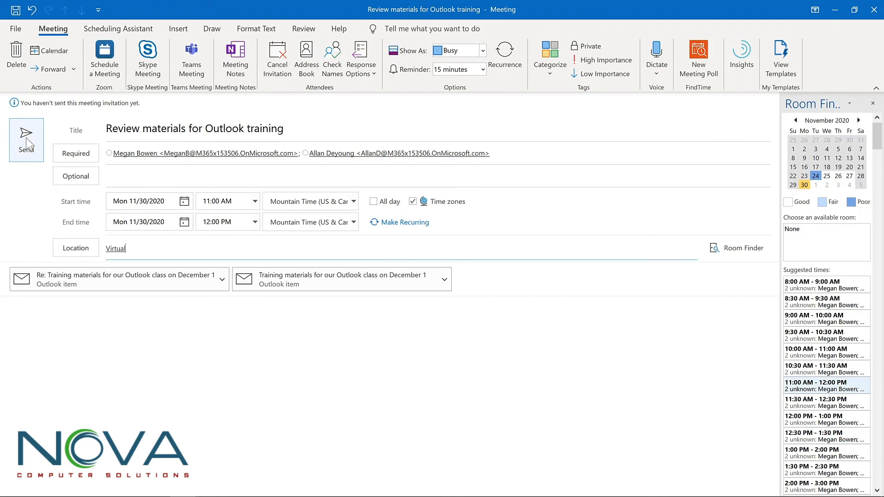
click(27, 140)
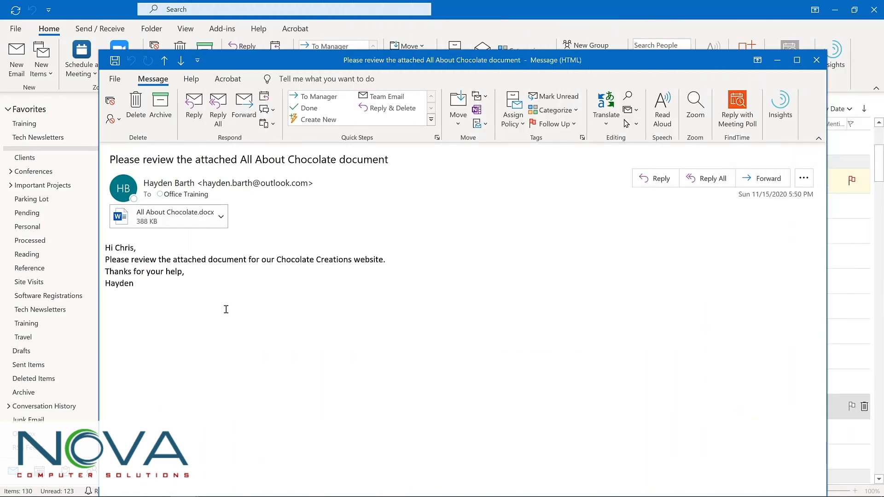
Check the Outlook options from the open "Please review the attached All About Chocolate document" message
click(115, 79)
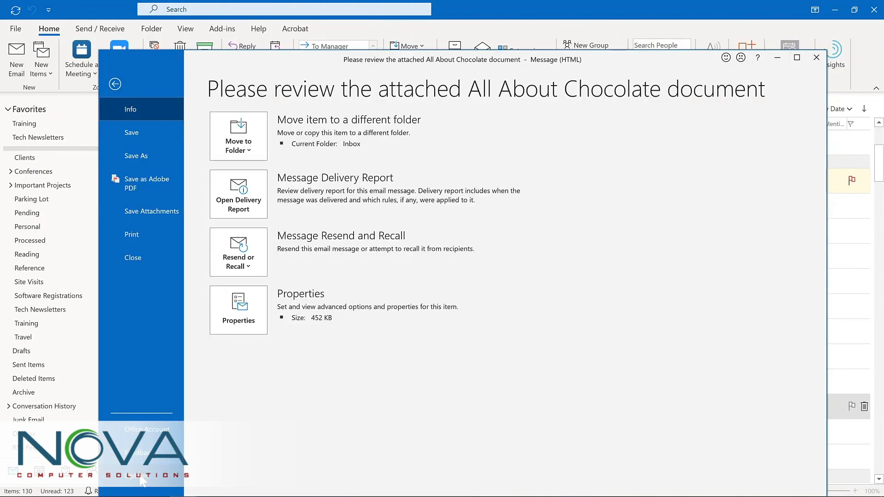
click(142, 479)
click(270, 233)
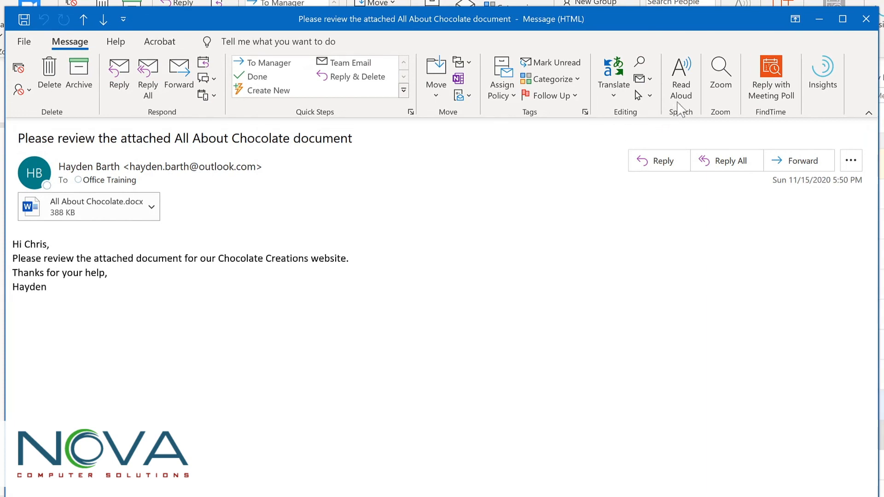
Have the message read aloud, pause it, resume from the word "Chocolate" in the body, and pause again
click(680, 78)
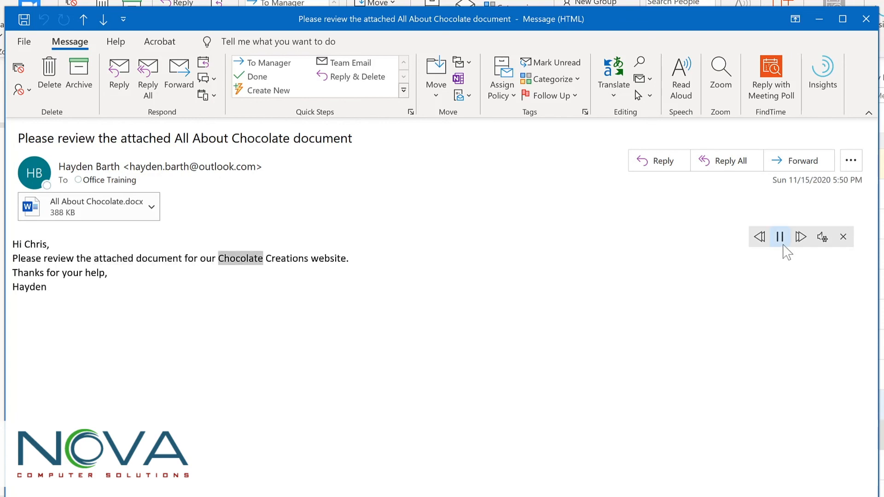
click(779, 238)
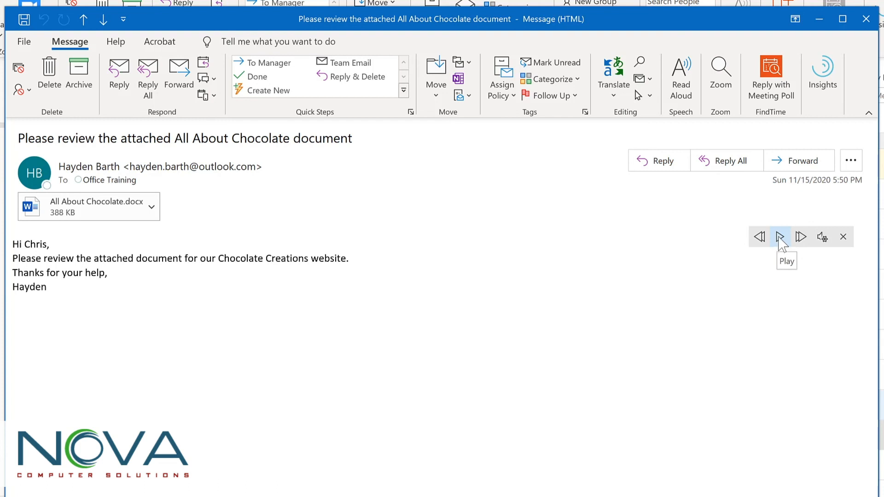
click(155, 258)
click(780, 237)
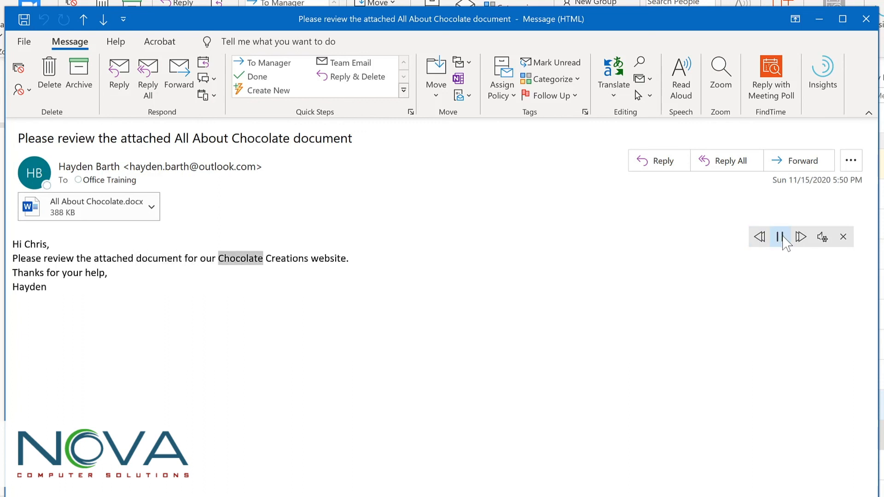
click(780, 237)
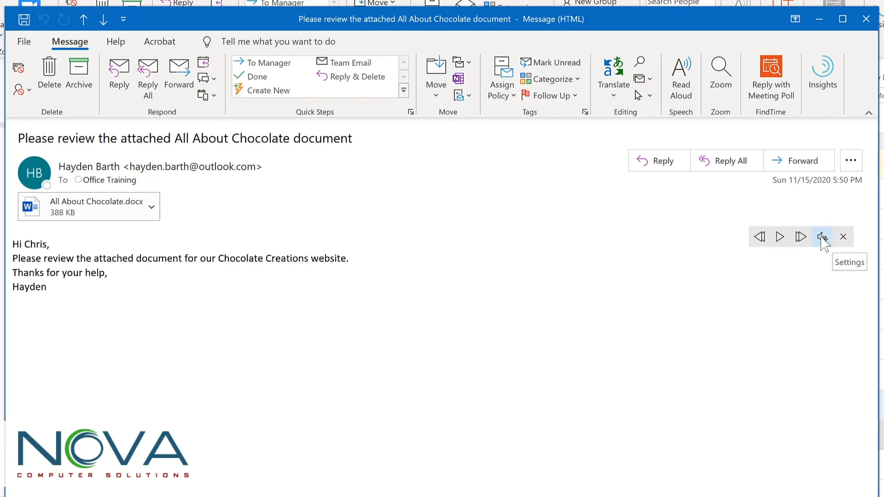
Raise the Read Aloud speed slightly, set the voice to Microsoft Mark, and play the message
click(822, 239)
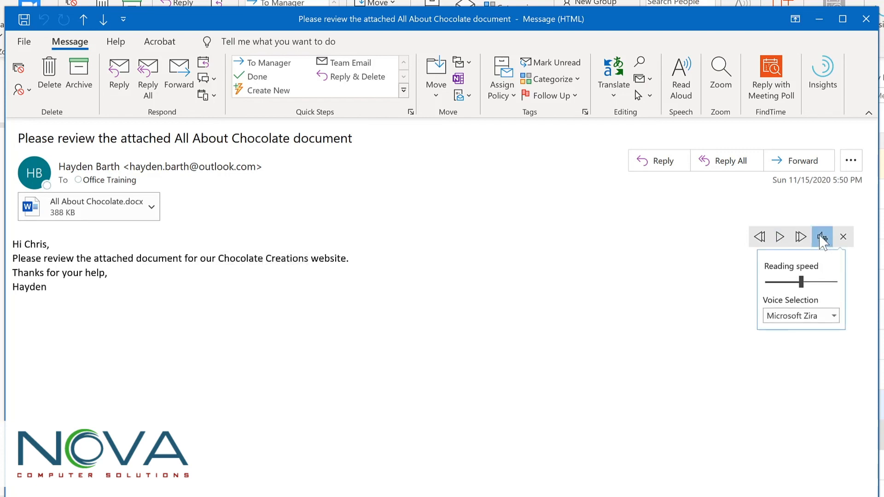
drag(803, 282, 815, 287)
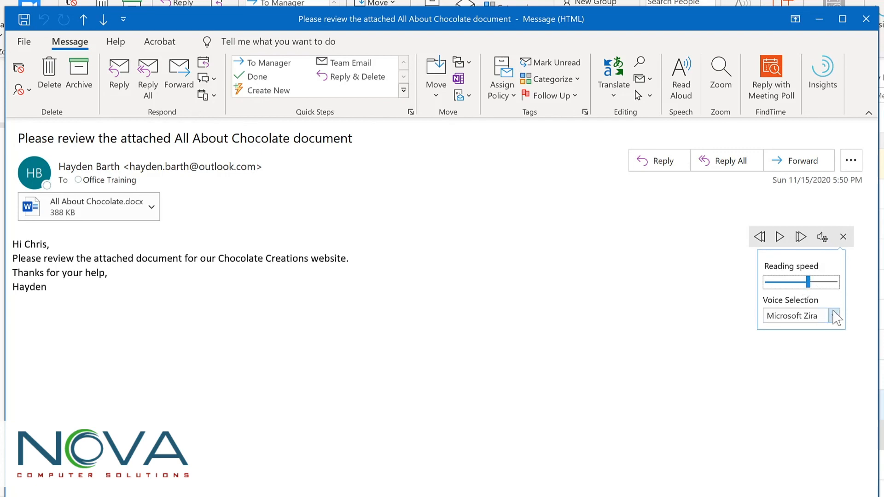
click(835, 316)
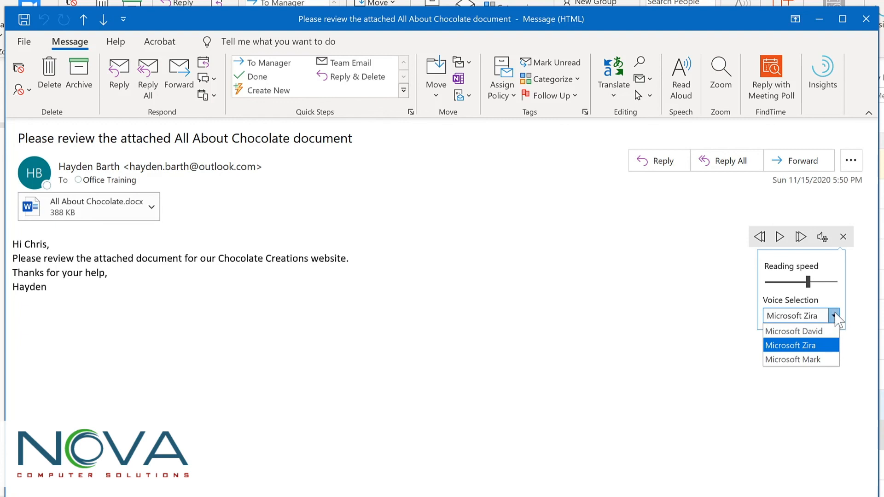
click(823, 360)
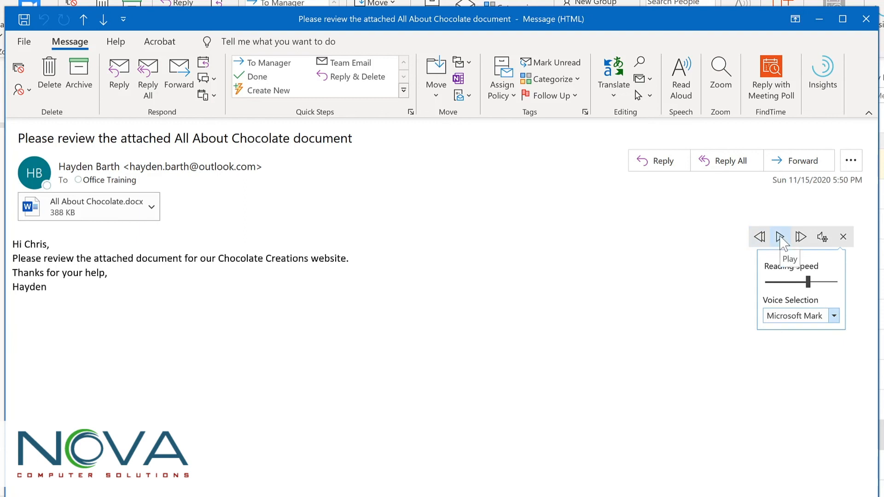
click(780, 238)
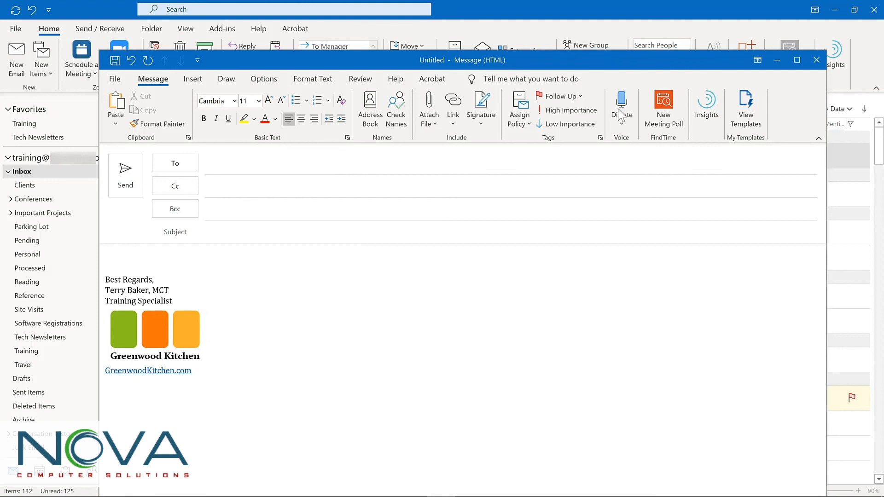
Dictate the subject "This is my subject line" and a body sentence about the dictation feature in the new message, and stop dictation
click(622, 116)
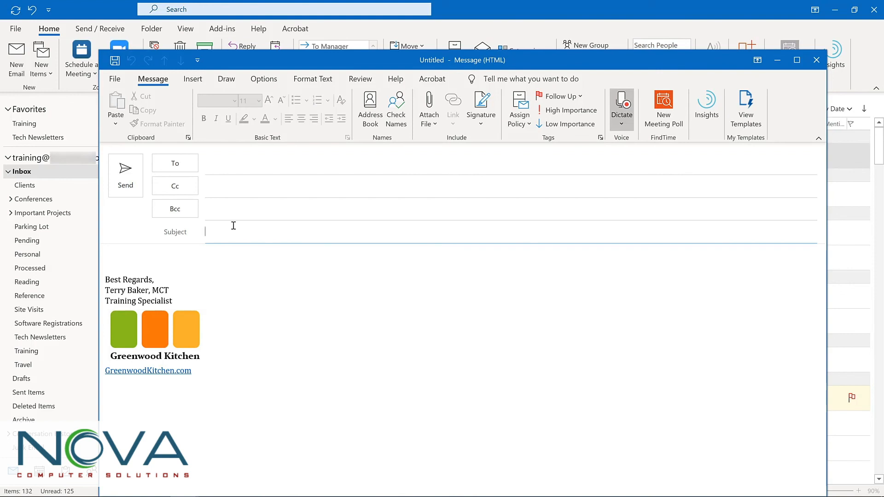
text(This is my subject line)
click(180, 260)
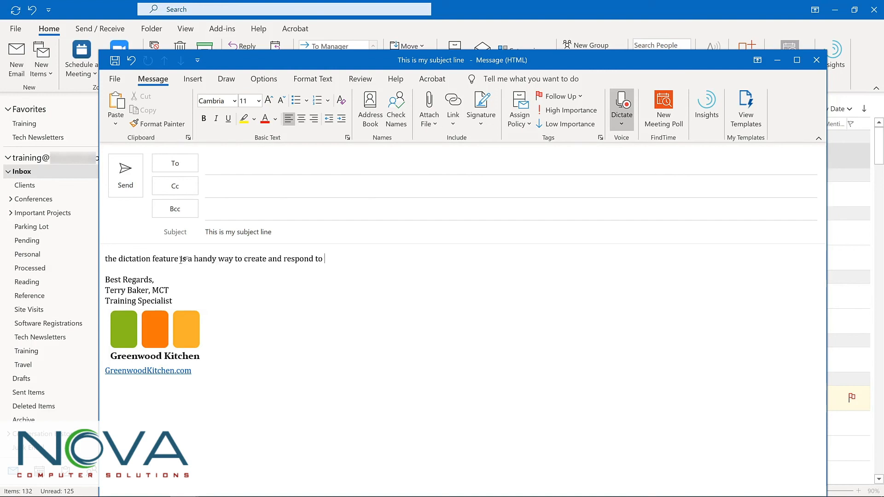
click(622, 107)
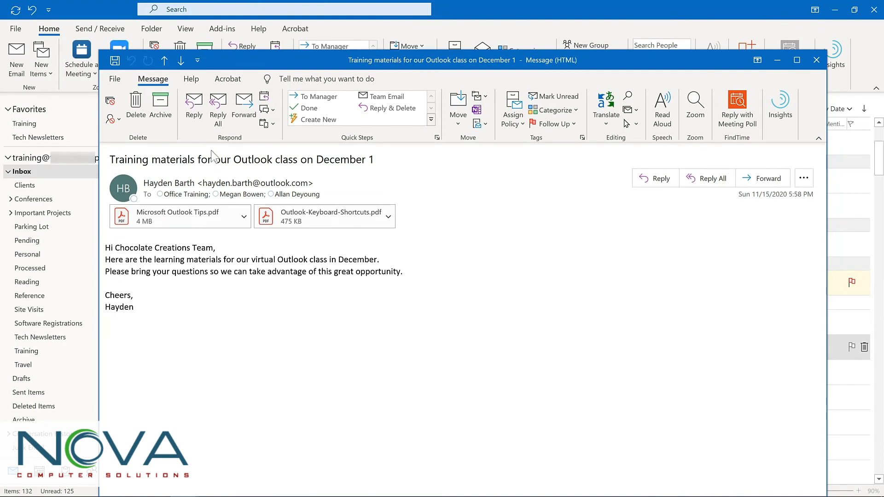
Reply to all on the training materials message: "Thanks so much! I'm looking forward to working together to learn how to be more productive with Outlook."
click(219, 112)
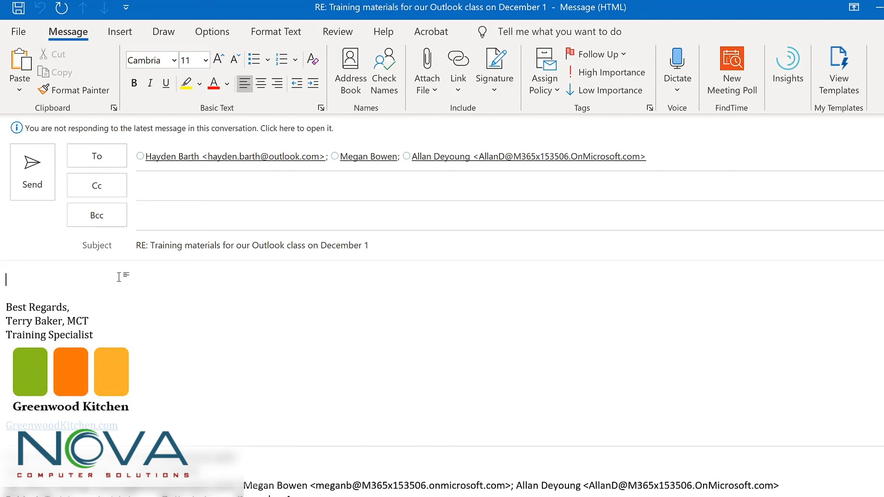
text(Thanks so much! I'm looking forward to working together to learn how to be more productive with Outlook.)
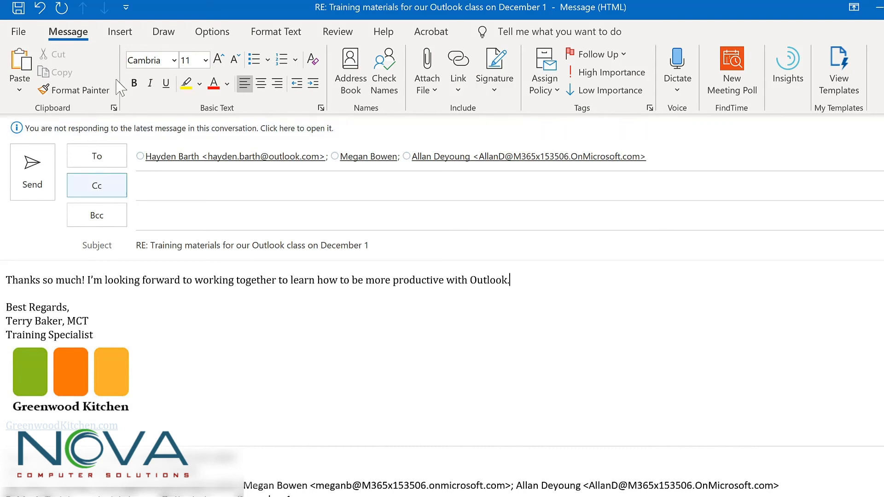
Delay delivery of the reply until 11/30/2020 at 7:00 AM
click(216, 33)
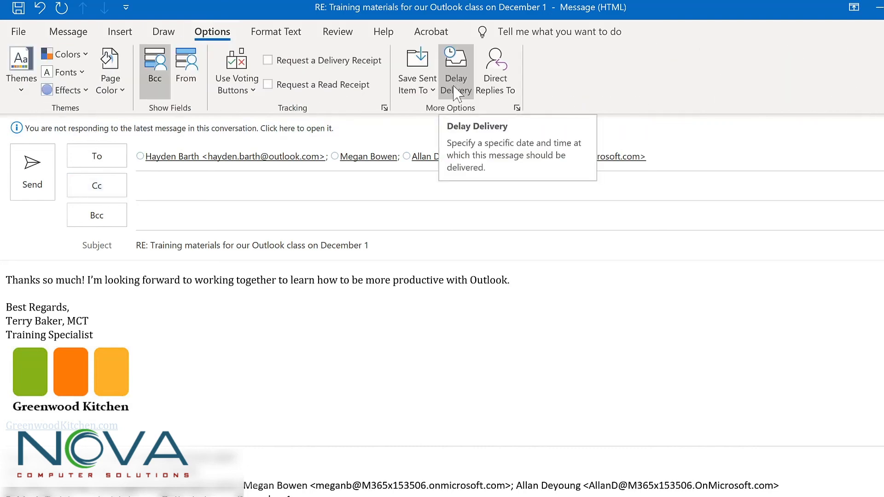
click(456, 92)
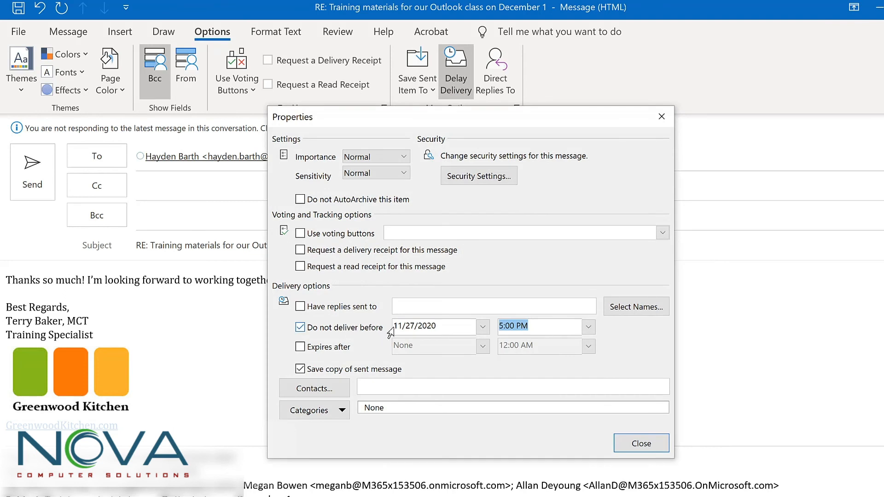
click(483, 327)
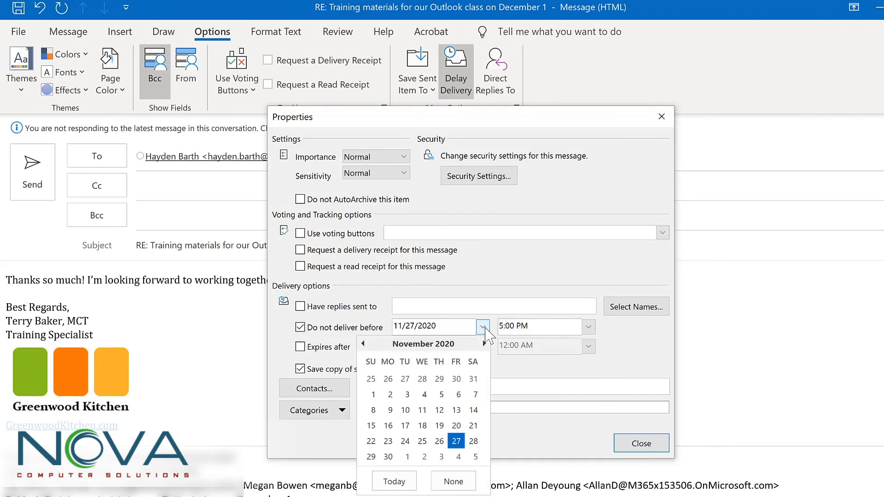
click(388, 456)
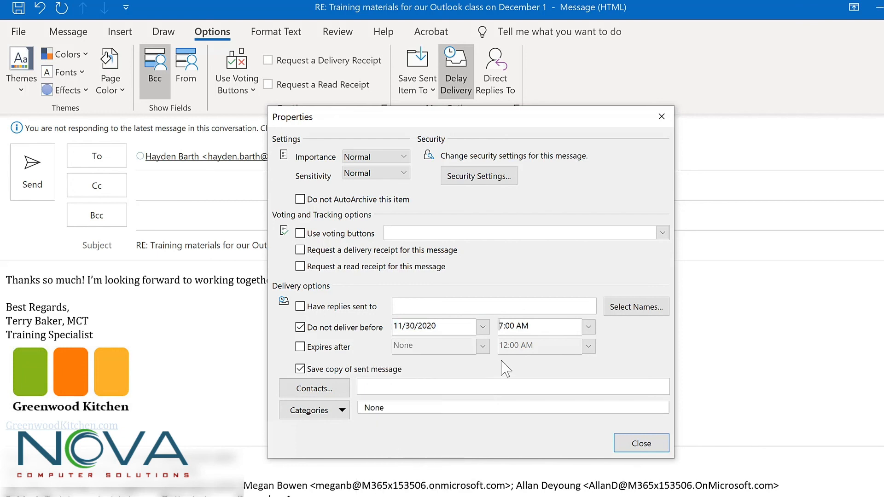
click(643, 445)
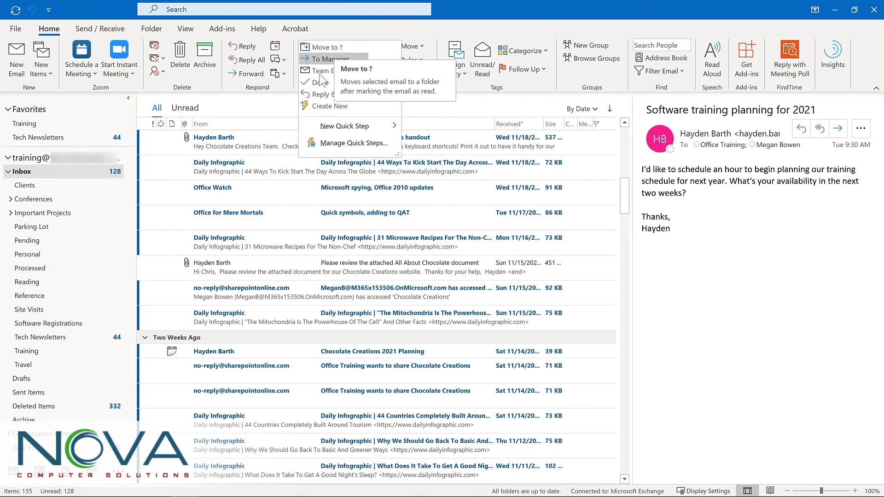
Create a Quick Step named "Tech Newsletters" that moves messages to the Tech Newsletters folder
click(312, 107)
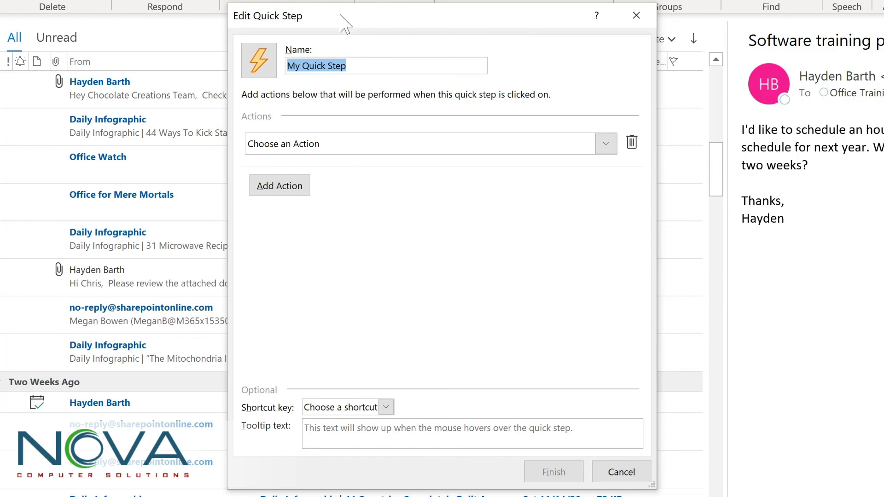
text(Tech Newsletters)
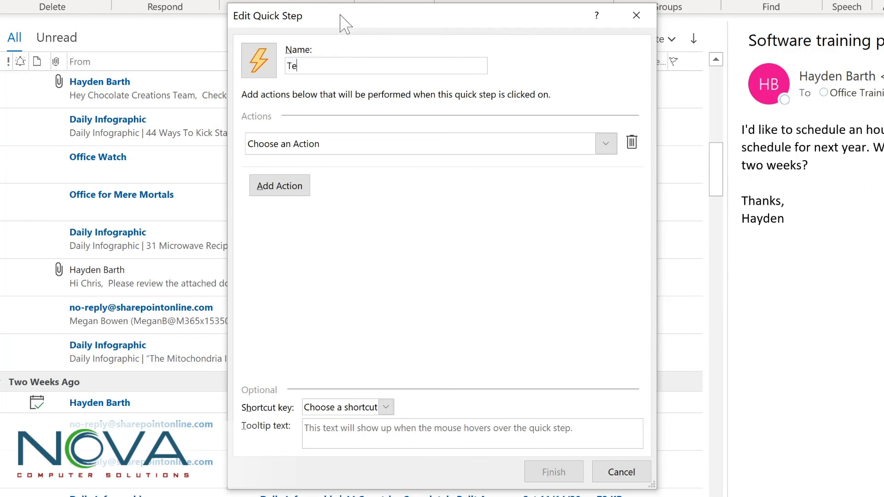
click(605, 147)
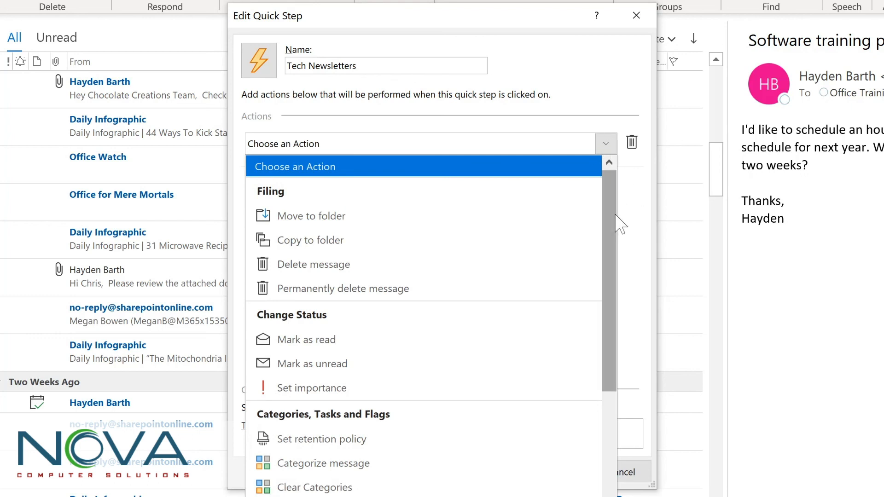
drag(610, 218, 608, 352)
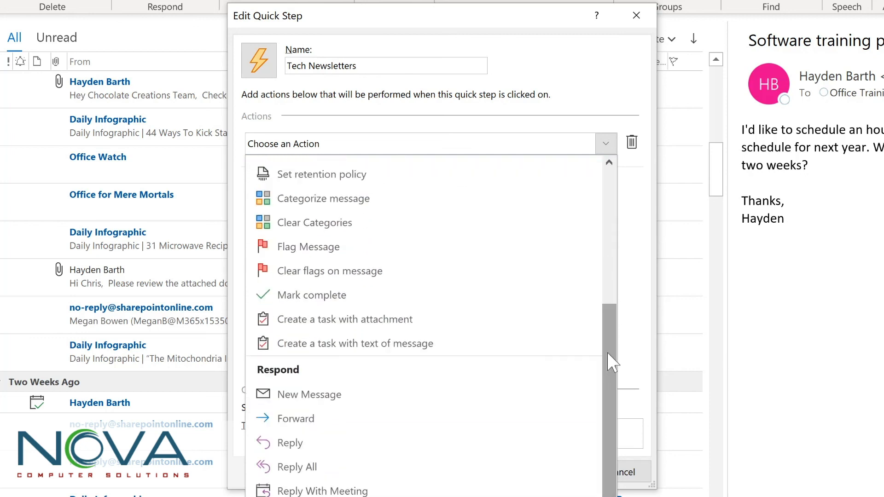
drag(606, 352, 603, 430)
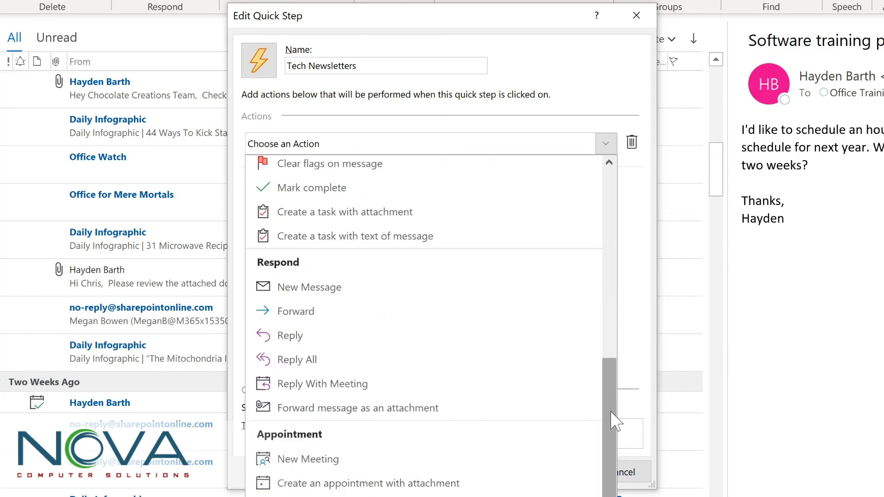
drag(613, 381, 604, 192)
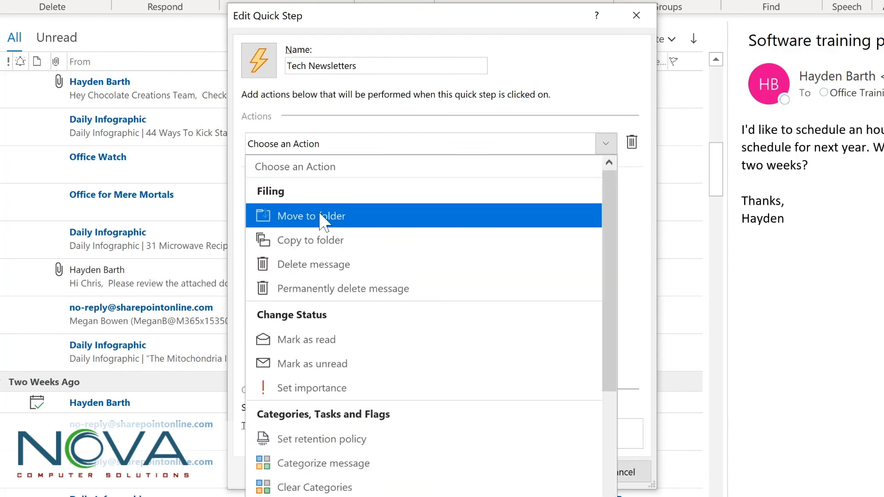
click(319, 213)
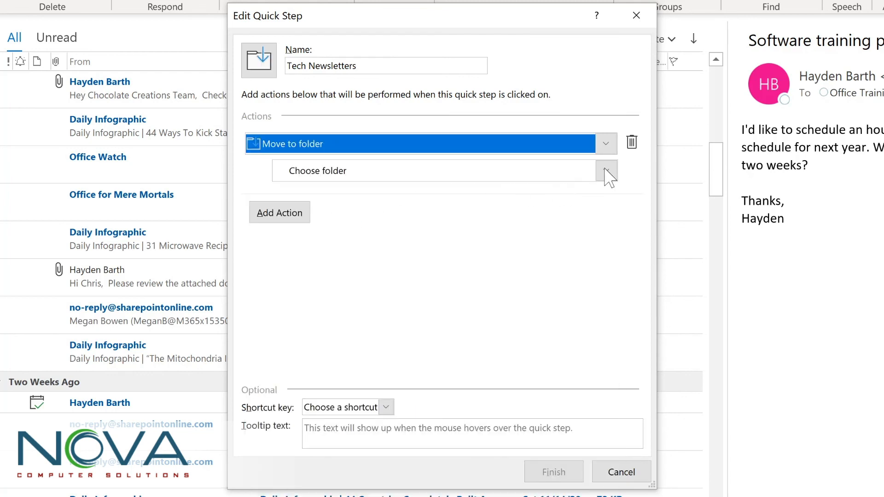
click(606, 172)
click(606, 171)
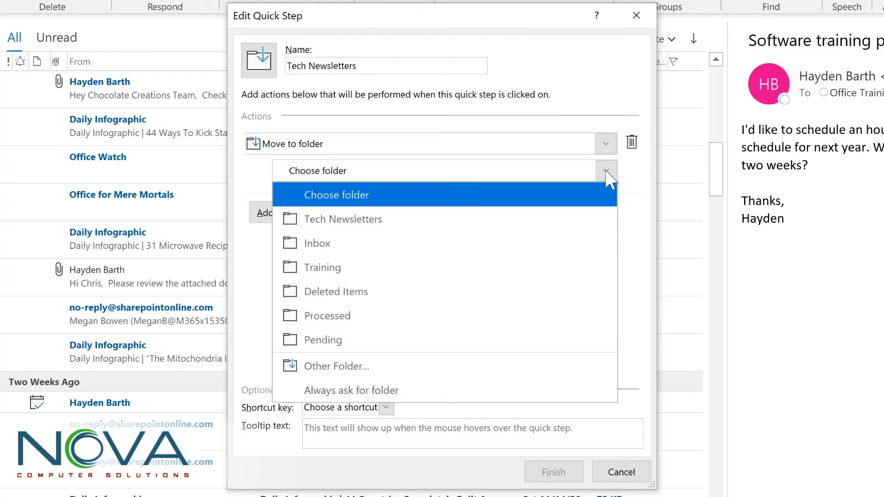
click(400, 221)
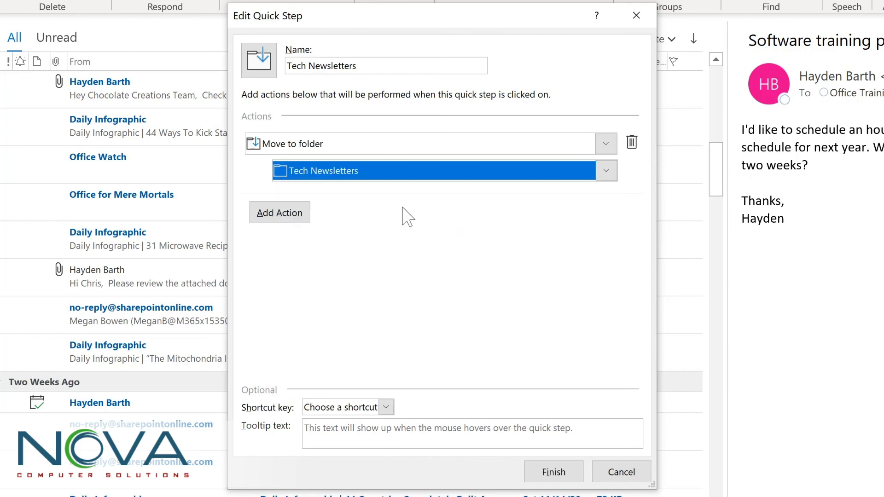
Add a second action to the Quick Step that marks the message as read
click(279, 218)
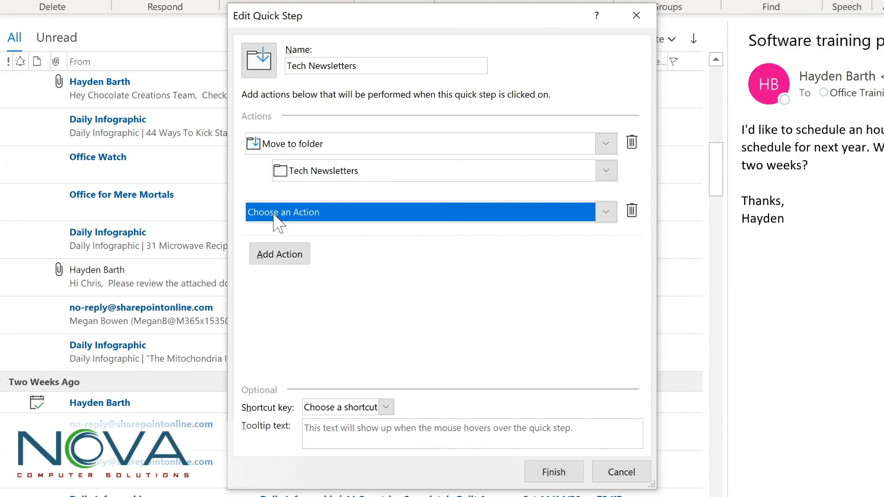
click(307, 215)
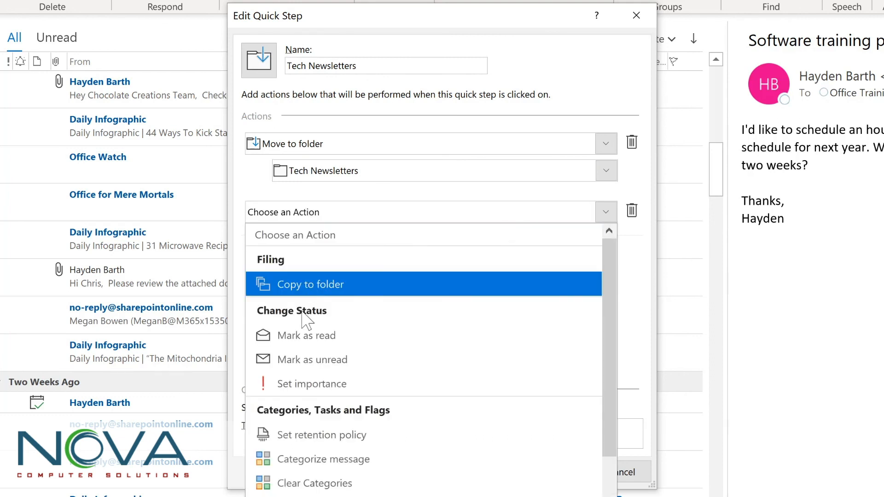
click(307, 337)
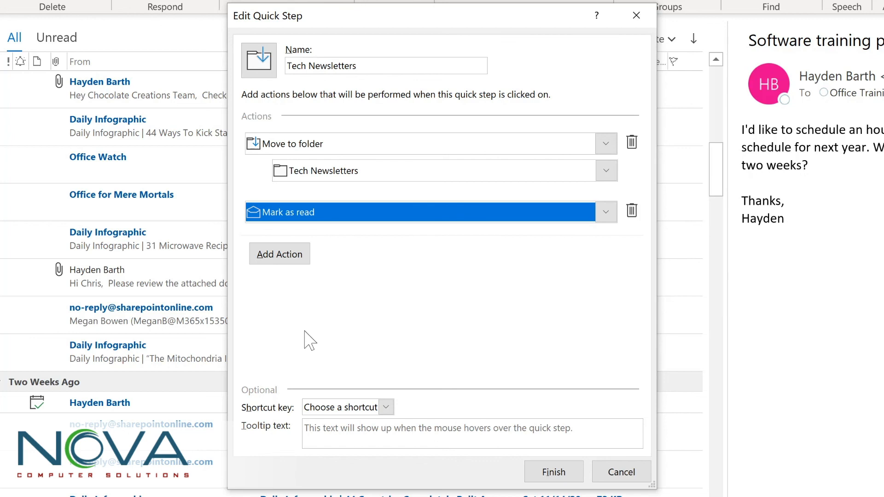
Assign the Quick Step the shortcut CTRL+SHIFT+1 and the tooltip "Move to Tech Newsletter folder", and save it
click(386, 408)
click(341, 440)
text(Move to Tech Newsletter folder)
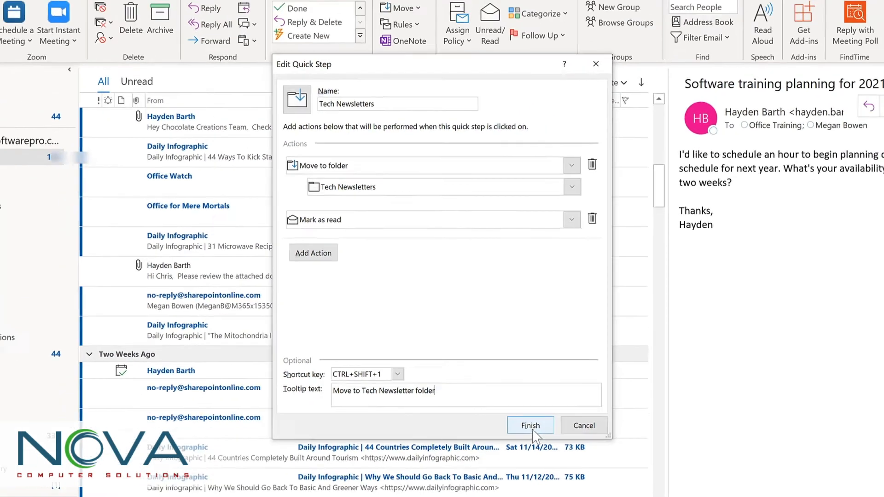
click(532, 429)
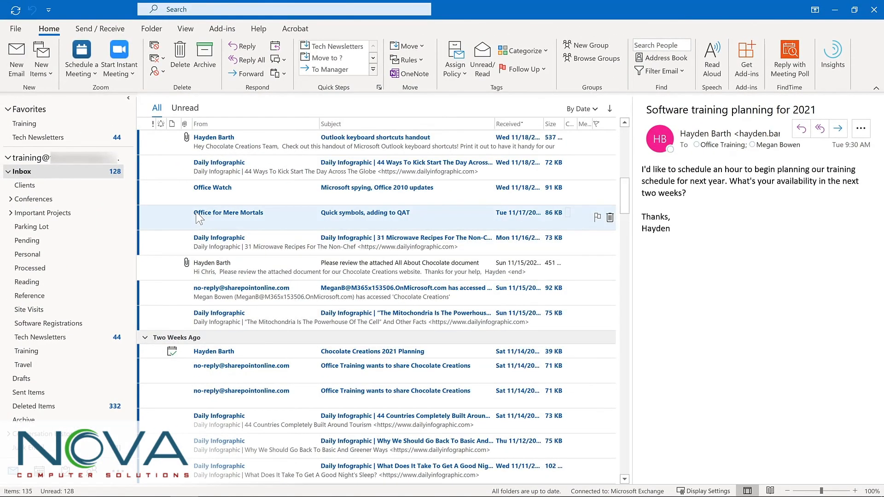
Run the Tech Newsletters Quick Step on the Office Watch and Office for Mere Mortals messages, and check the Tech Newsletters folder
click(213, 190)
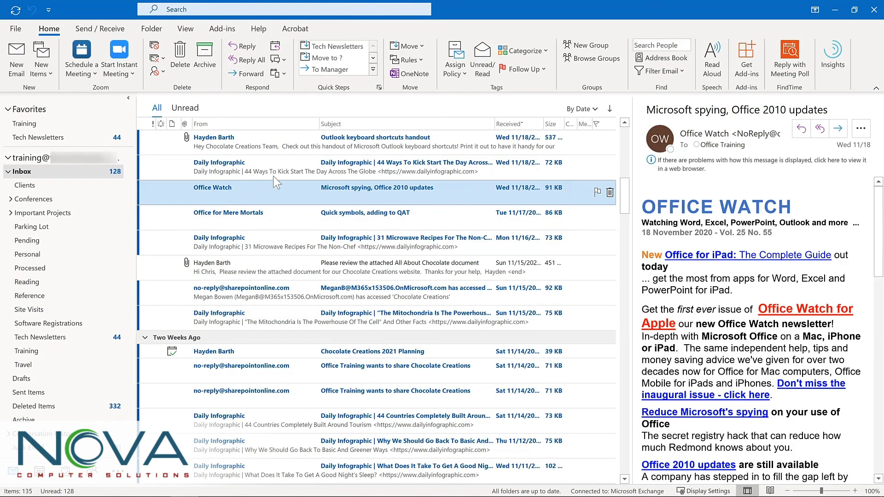
click(349, 46)
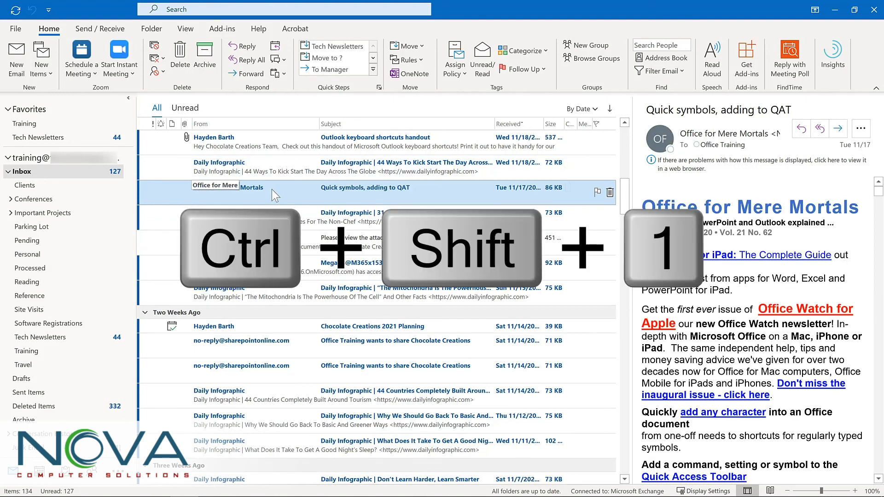
key(ctrl+shift+1)
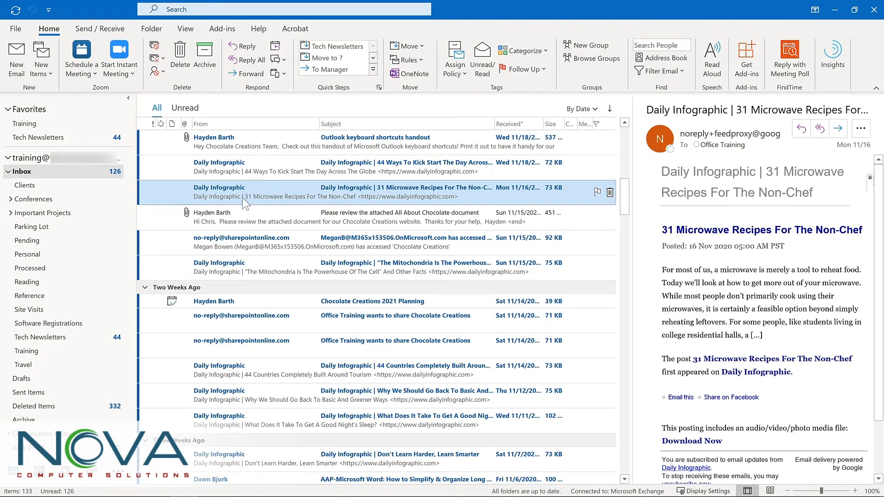
click(76, 341)
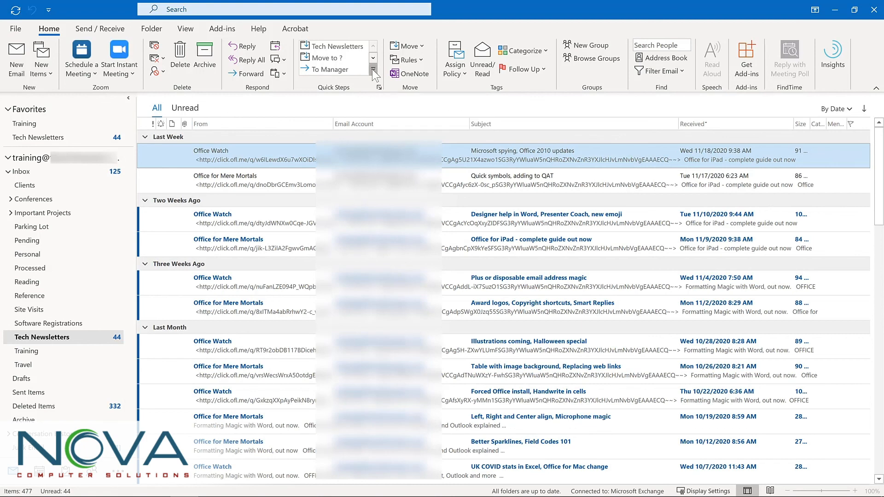
Open the management window for all Quick Steps
click(373, 69)
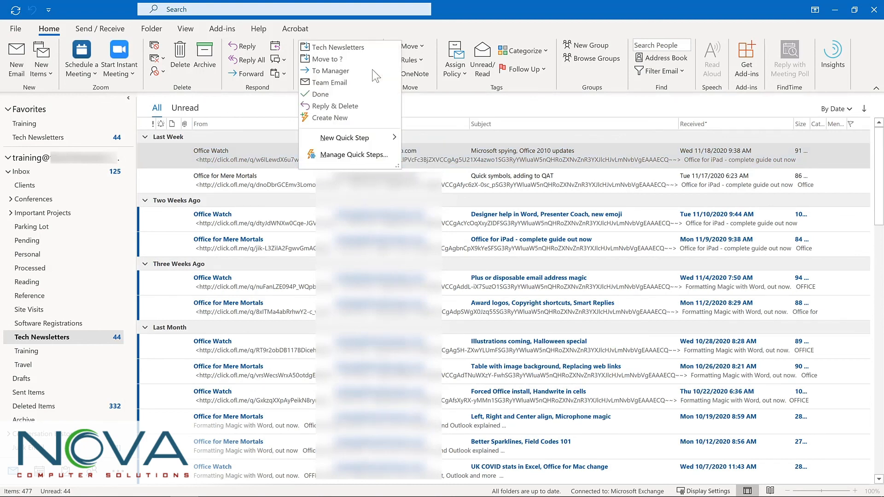
click(340, 155)
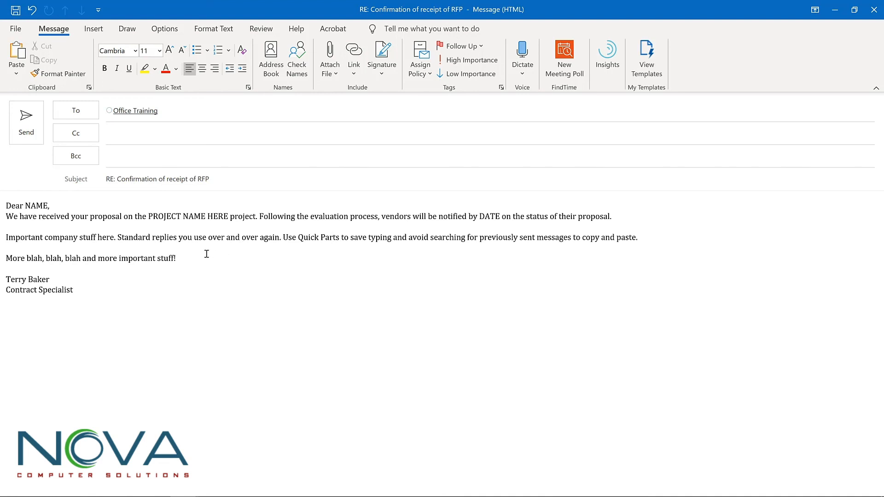
Start saving the whole body of the RFP confirmation reply as a Quick Part named "Proposal response"
key(ctrl+a)
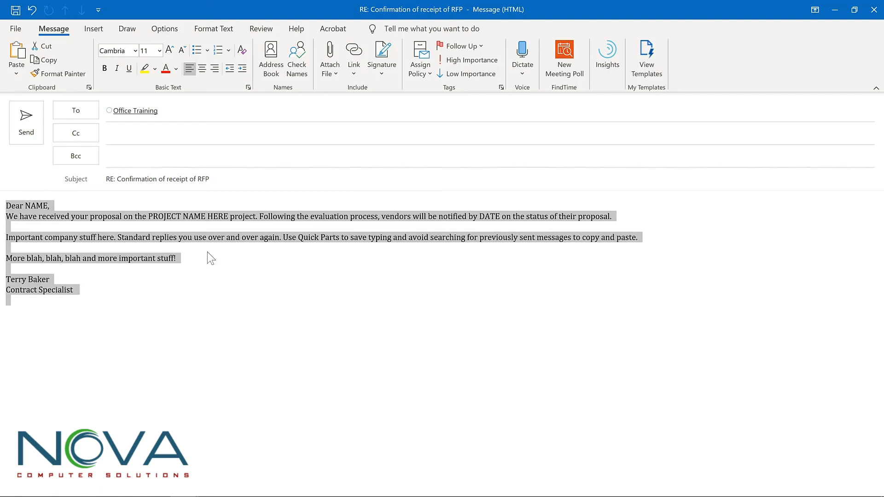
click(85, 29)
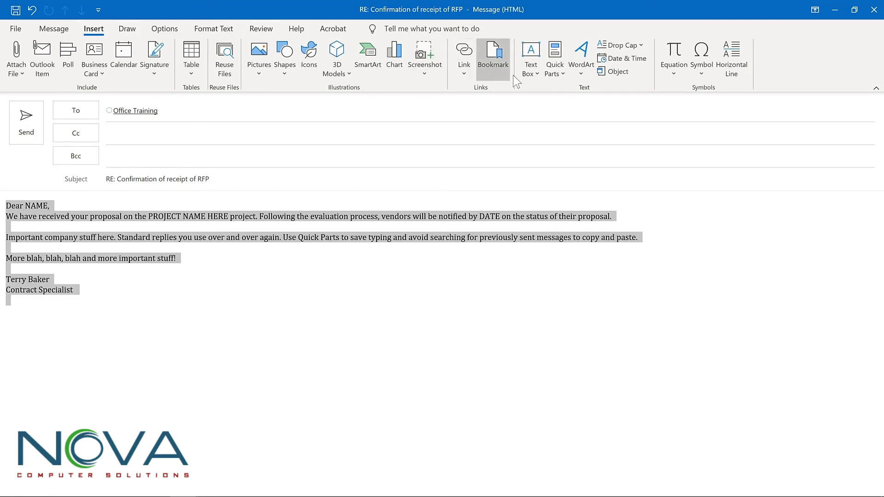
click(564, 77)
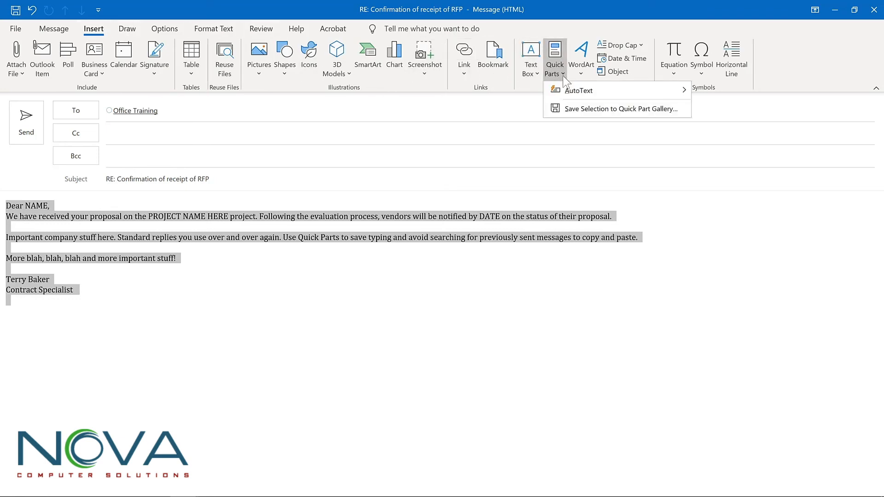
click(577, 109)
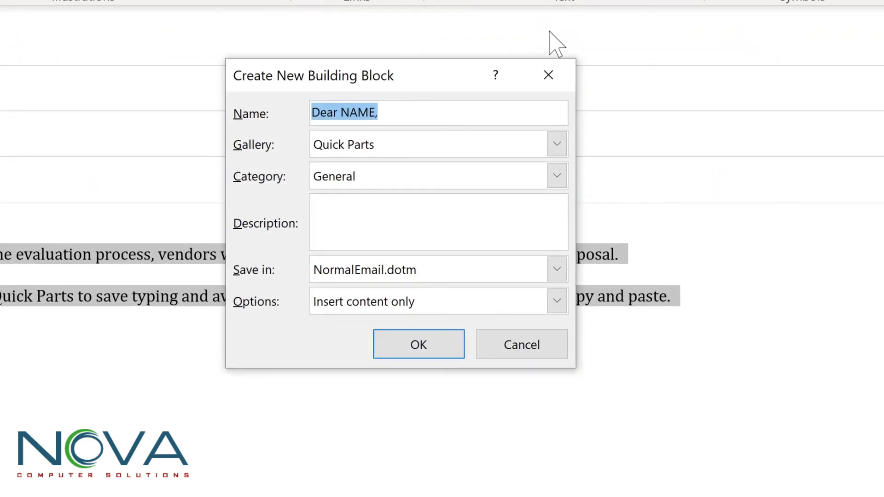
text(Proposal response)
Create a new category named "Proposals" for the Quick Part
click(557, 175)
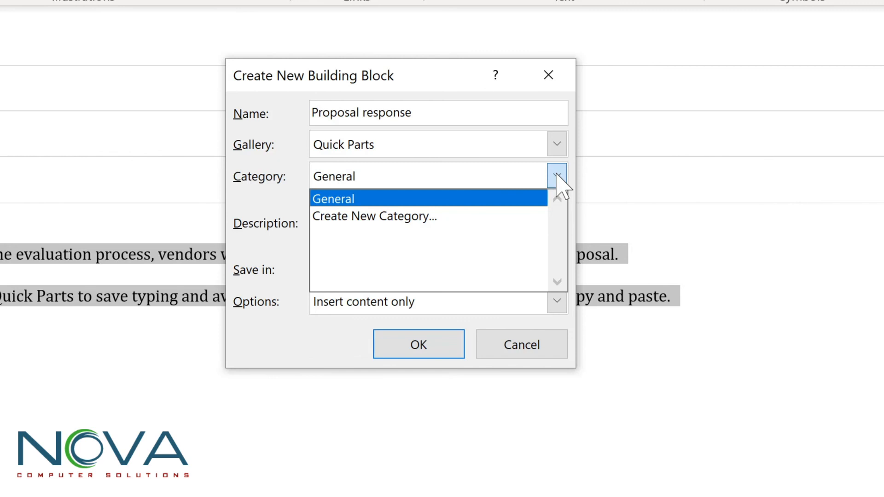
click(405, 216)
text(Pro)
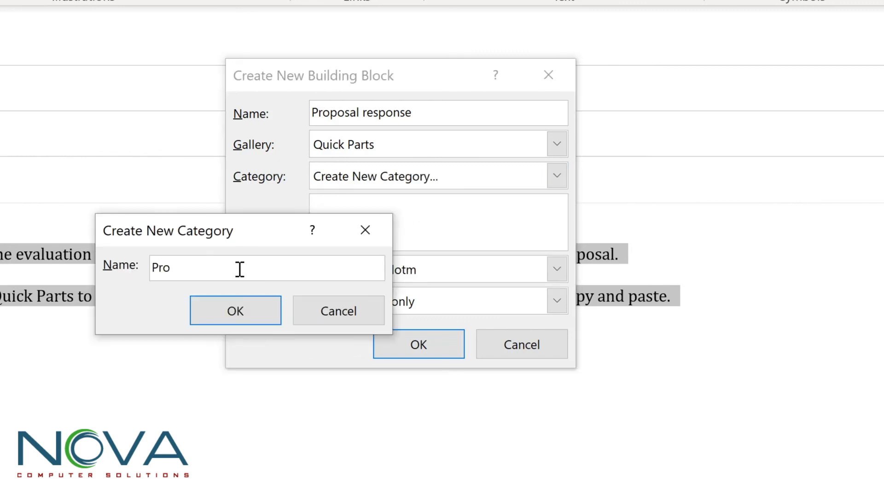
text(posals)
key(Return)
Describe the Quick Part as "Response to project proposals", keep the Insert content only option, and save it
click(347, 205)
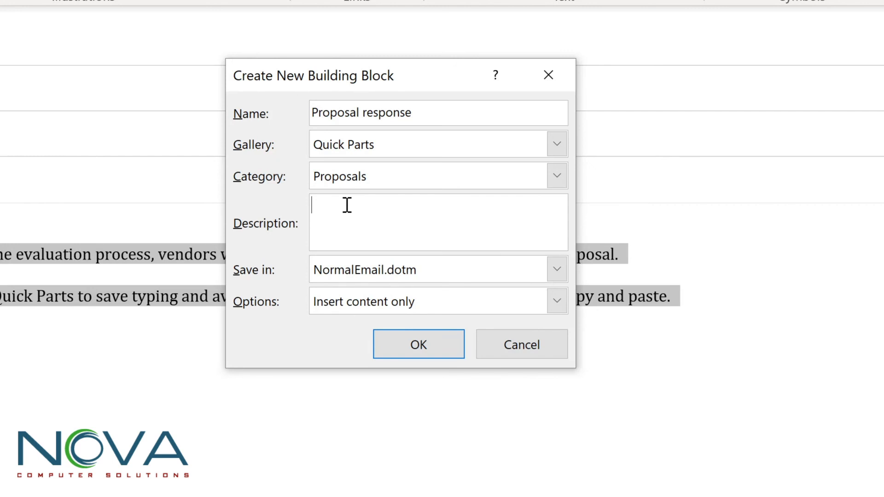
text(Response to project proposals)
click(557, 303)
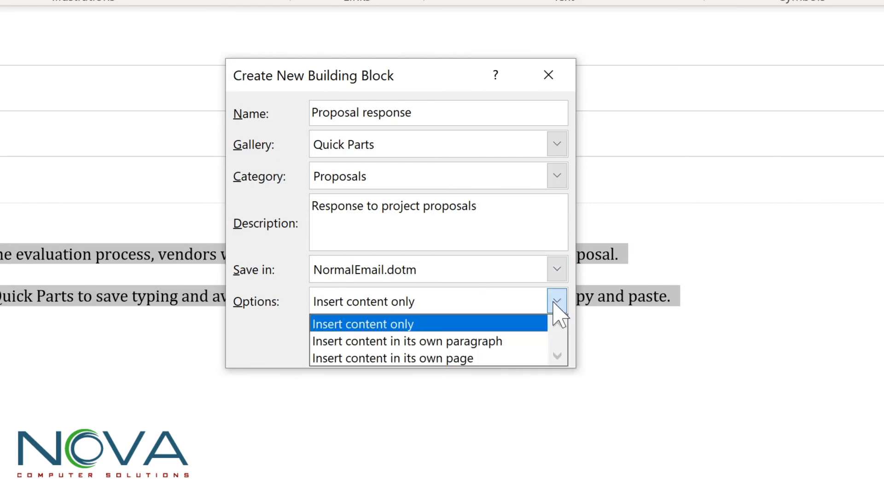
click(556, 303)
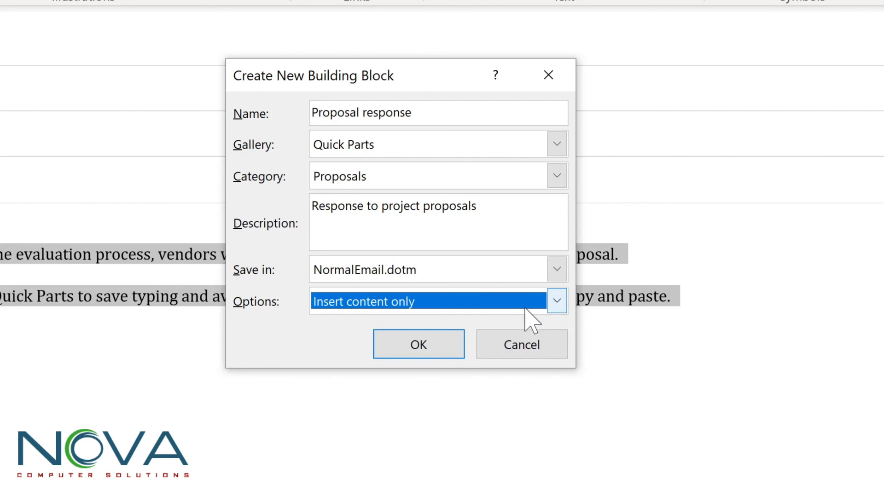
click(418, 347)
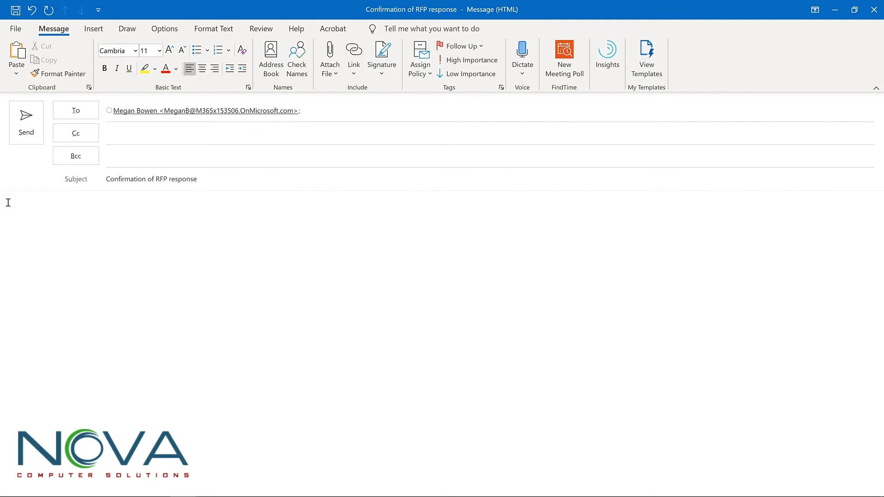
Insert the Proposal response Quick Part into the body of the "Confirmation of RFP response" message
click(7, 203)
click(96, 30)
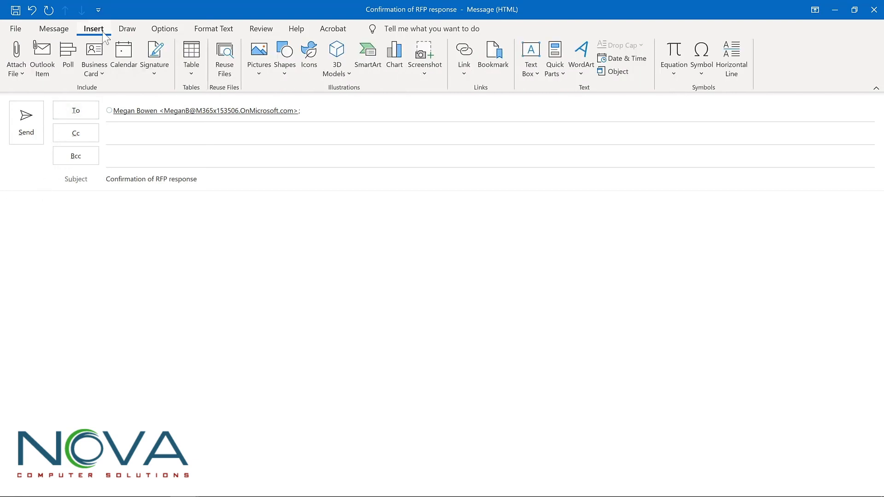
click(554, 82)
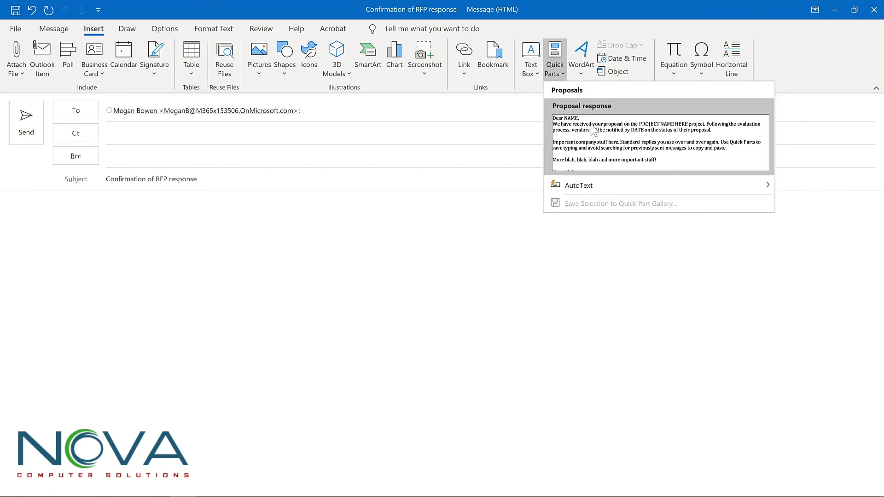
click(593, 135)
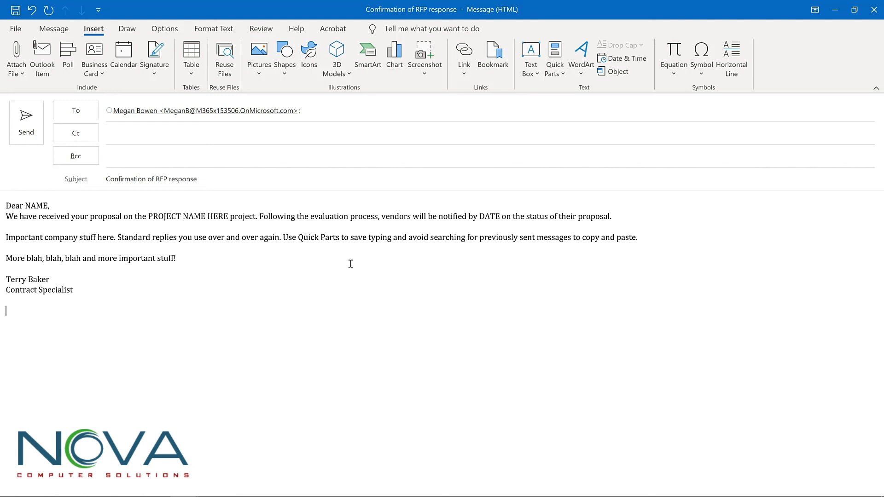
Open the building block organizer from the saved Proposal response Quick Part to manage or delete entries
click(555, 73)
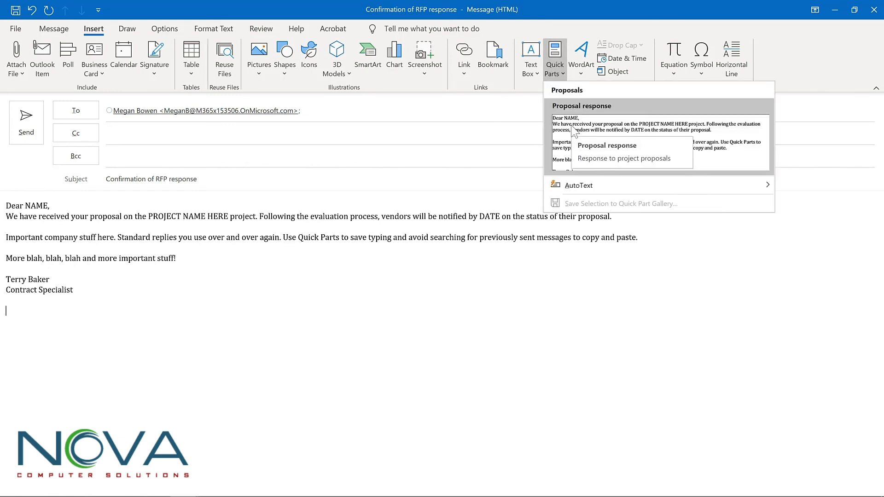
right_click(572, 130)
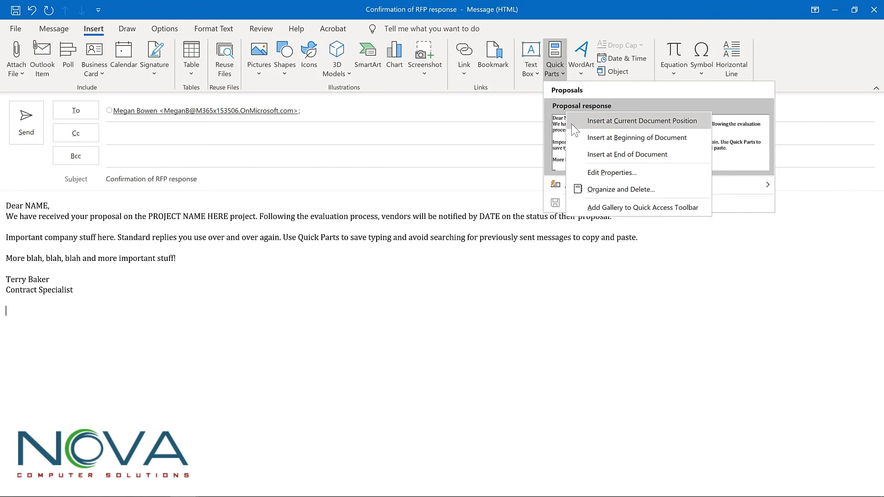
click(592, 187)
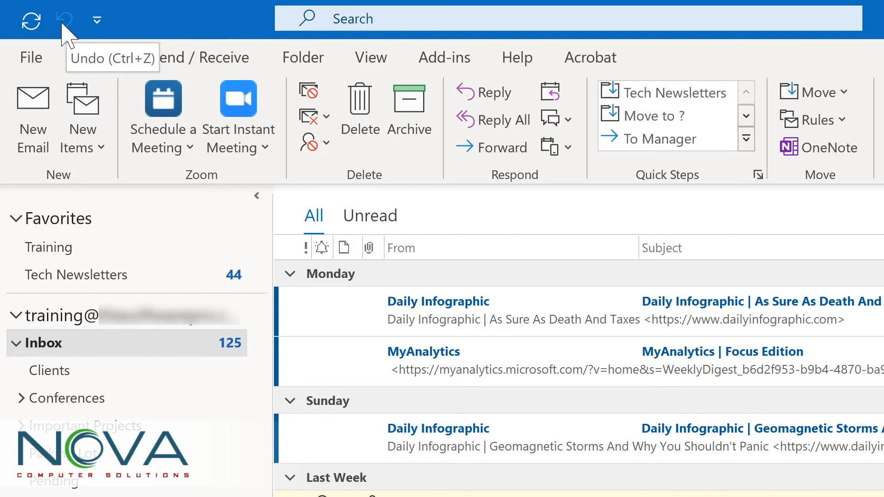
Add the Reply, Reply All and Forward commands to the main window's Quick Access Toolbar
click(97, 20)
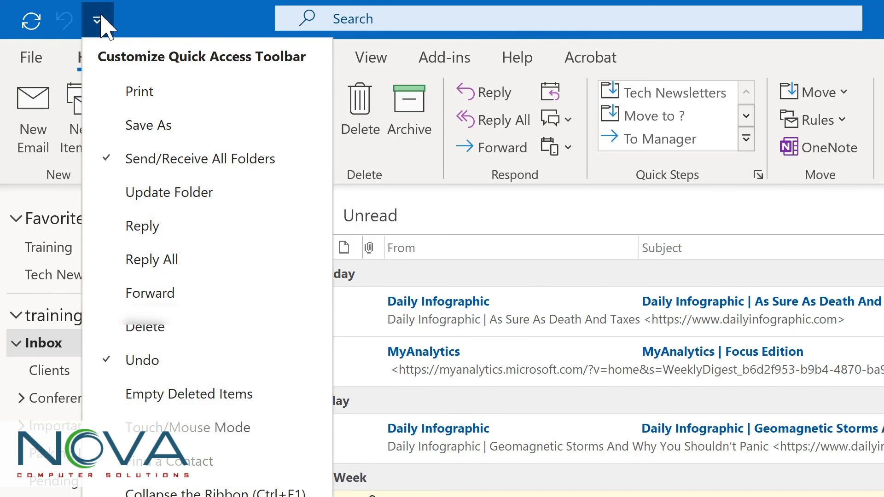
click(141, 230)
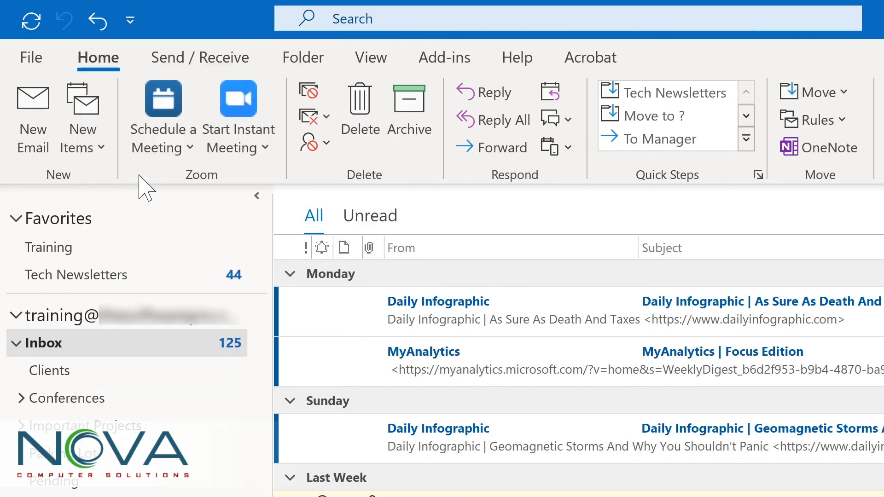
click(135, 25)
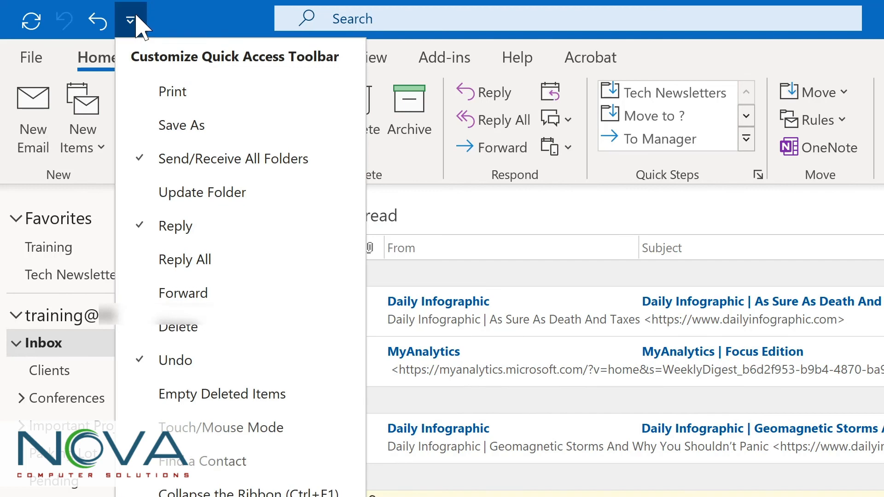
click(165, 260)
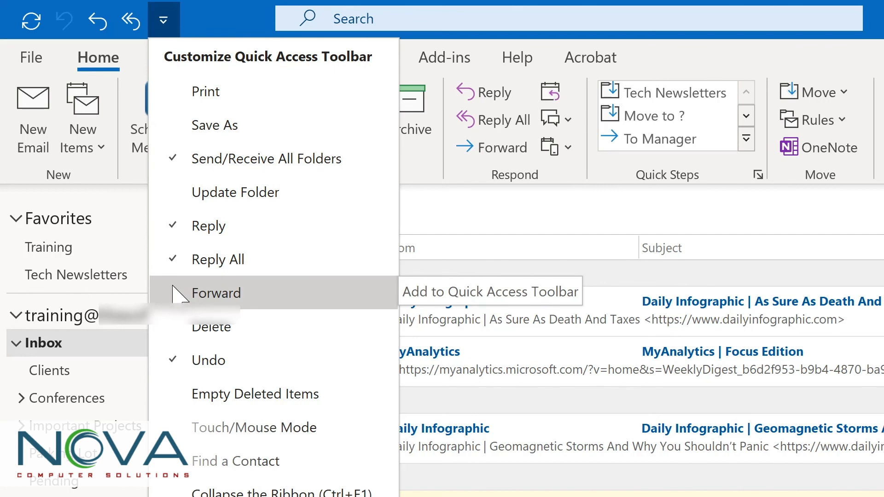
click(173, 285)
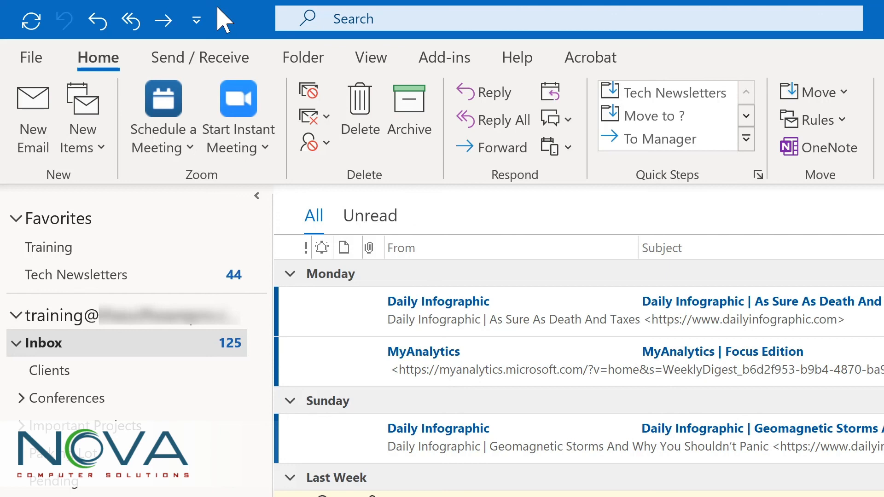
Start a new email and add the Quick Parts command to the message window's Quick Access Toolbar
key(ctrl+n)
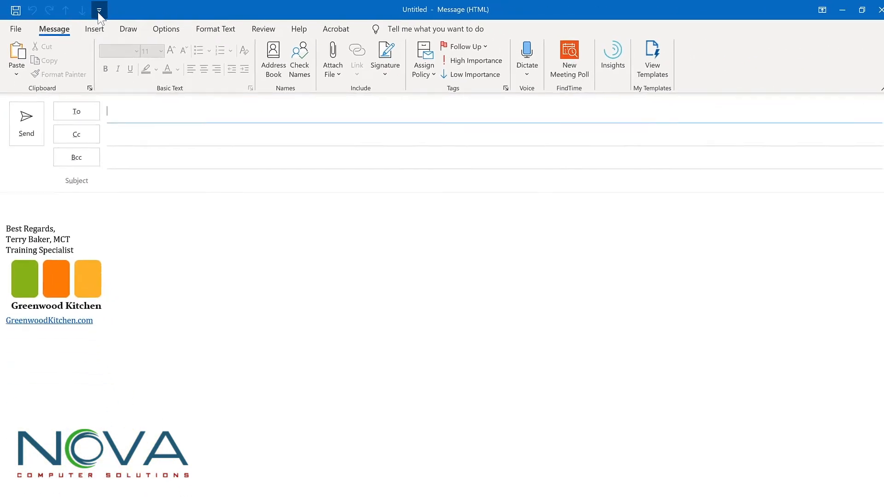
click(99, 11)
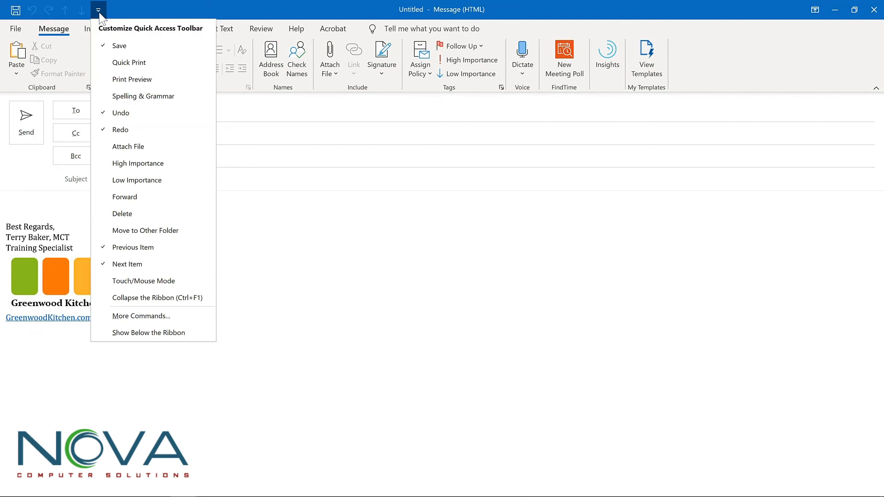
click(99, 11)
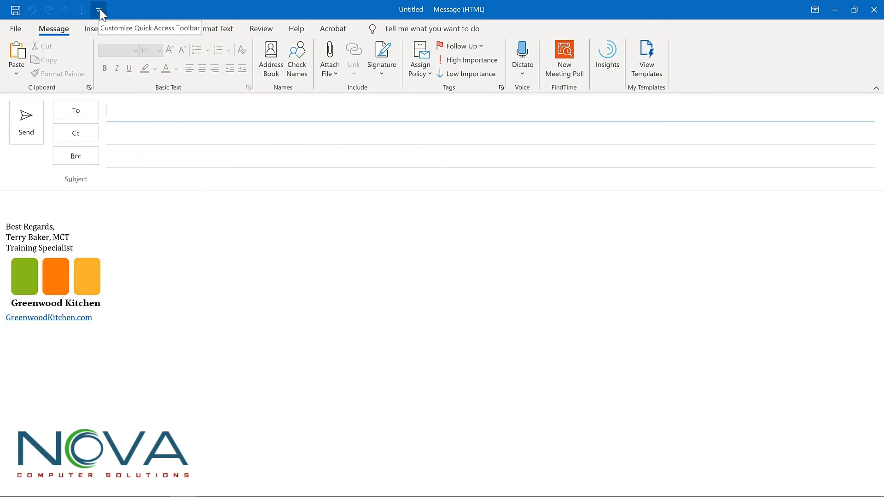
click(35, 196)
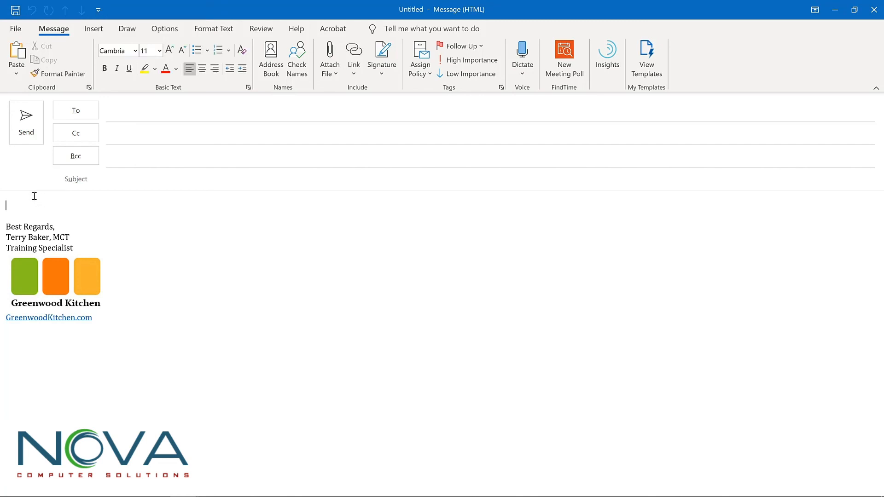
click(92, 30)
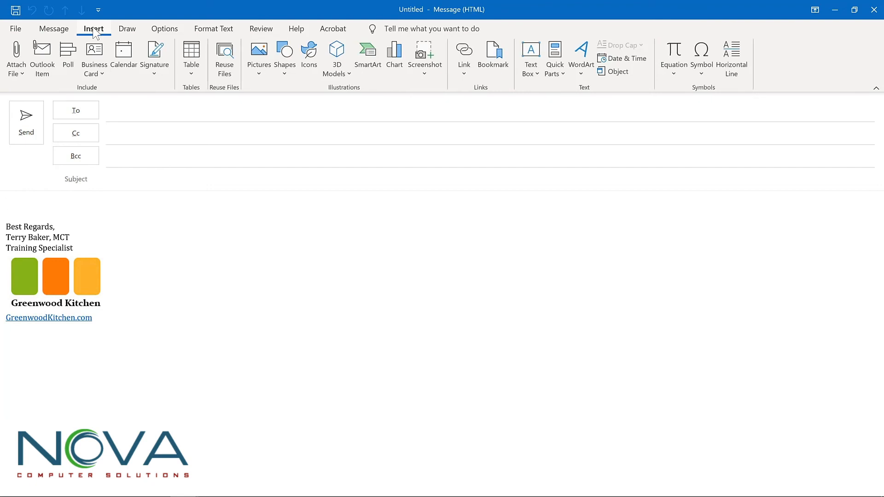
click(554, 55)
right_click(554, 54)
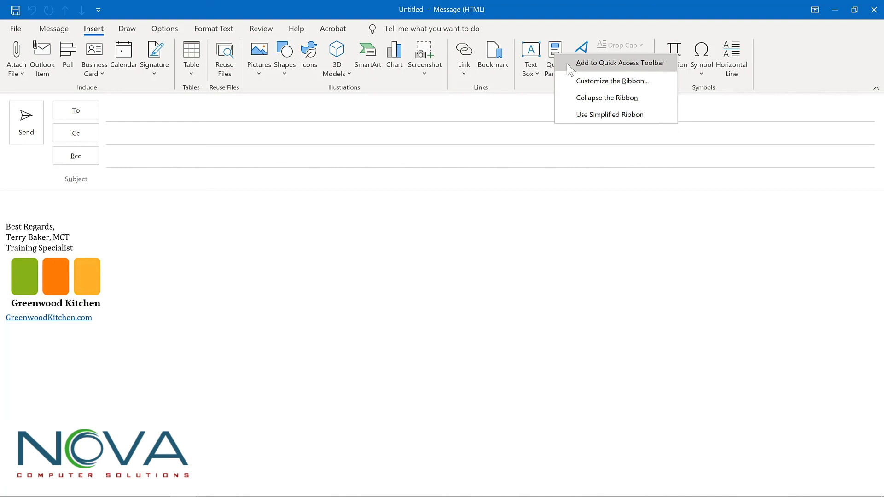
click(567, 64)
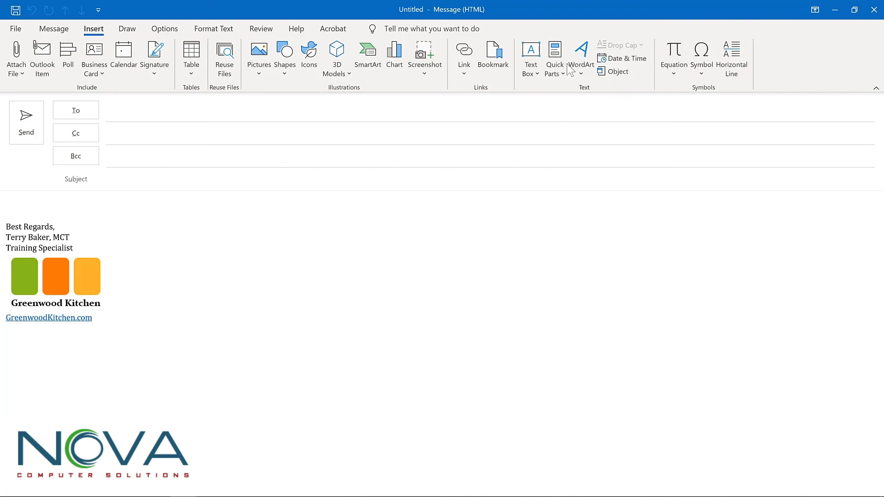
Add the Delay Delivery command to the message window's Quick Access Toolbar and open that toolbar's customization choices
click(164, 30)
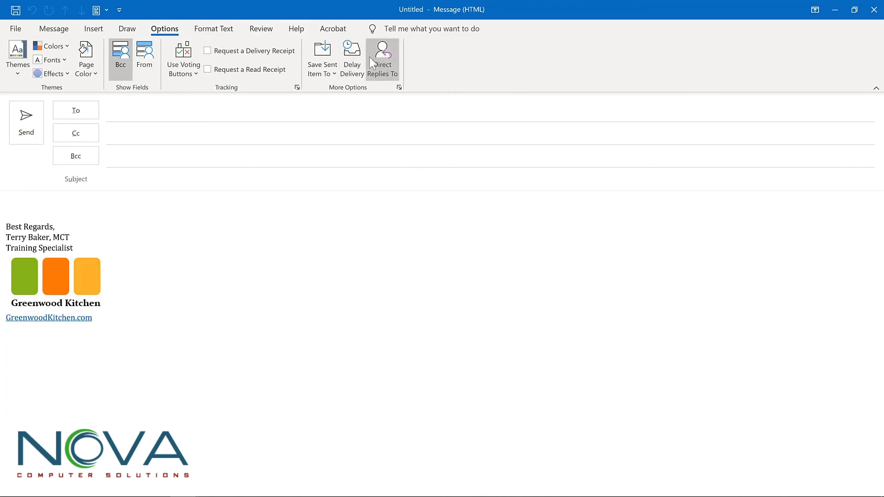
right_click(357, 64)
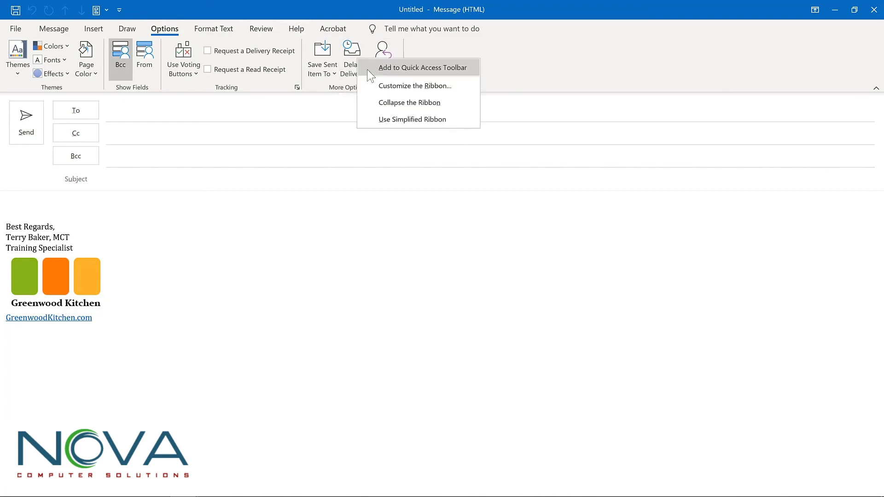
click(371, 68)
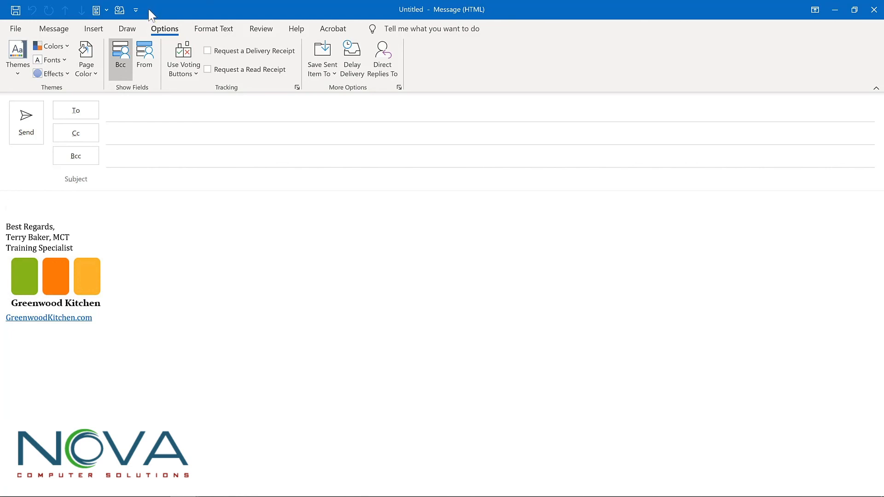
click(135, 9)
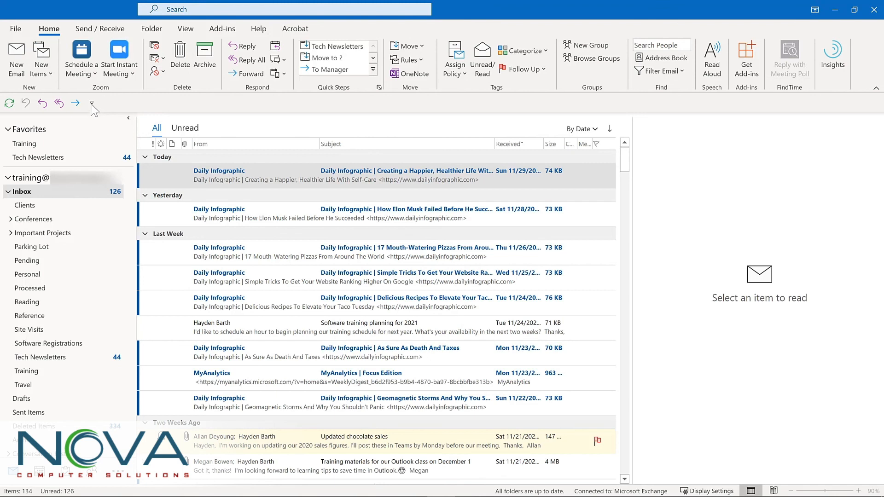
Open the main window's Quick Access Toolbar customization settings and add Manage Rules & Alerts and Meeting from the popular commands
click(92, 104)
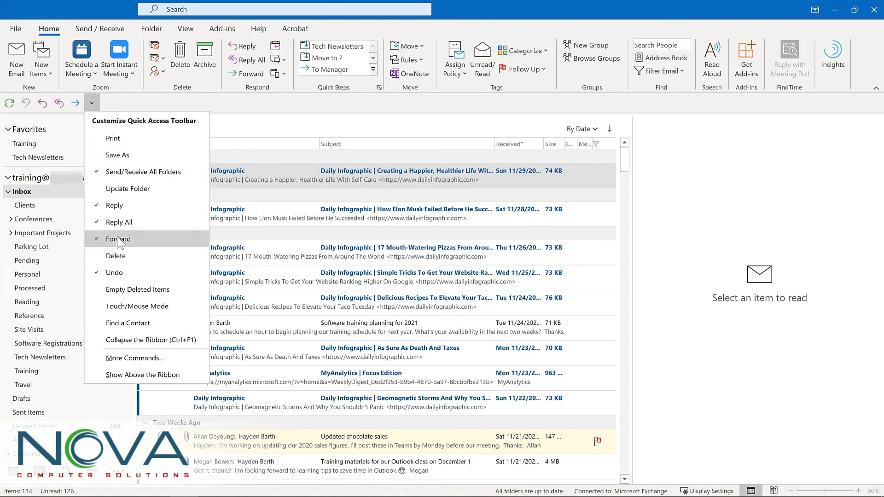
right_click(55, 105)
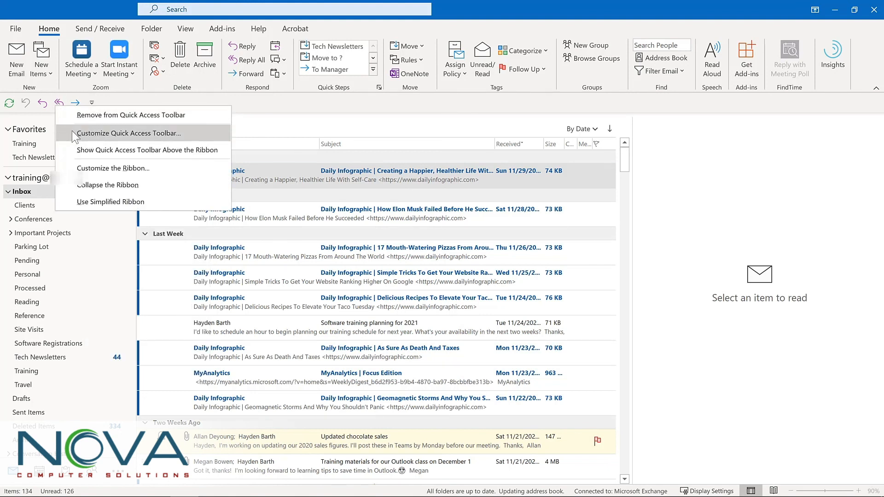
click(71, 133)
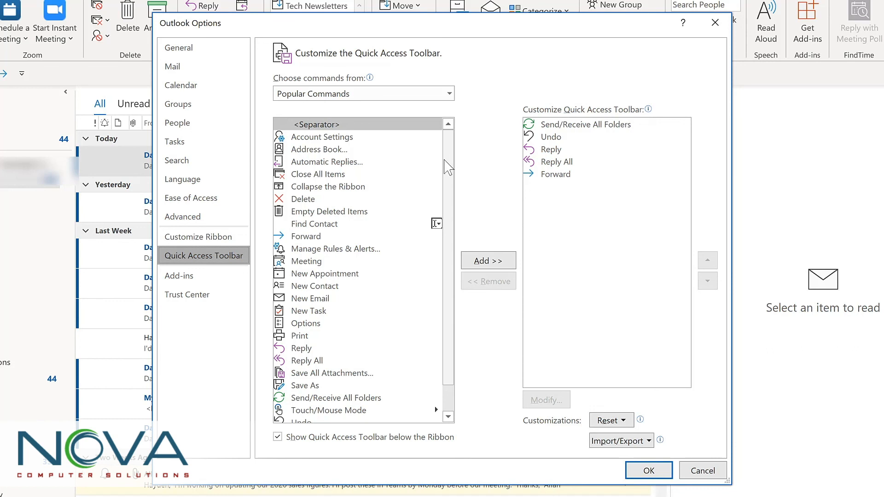
click(331, 250)
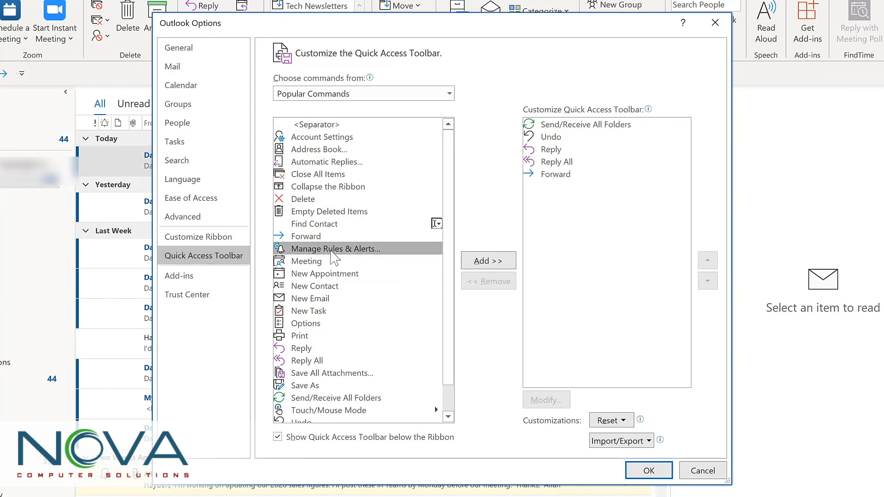
click(490, 262)
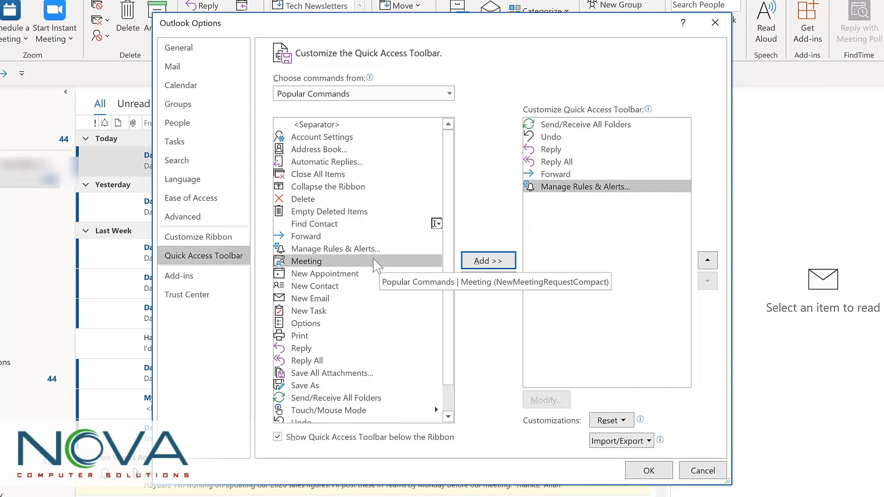
click(482, 262)
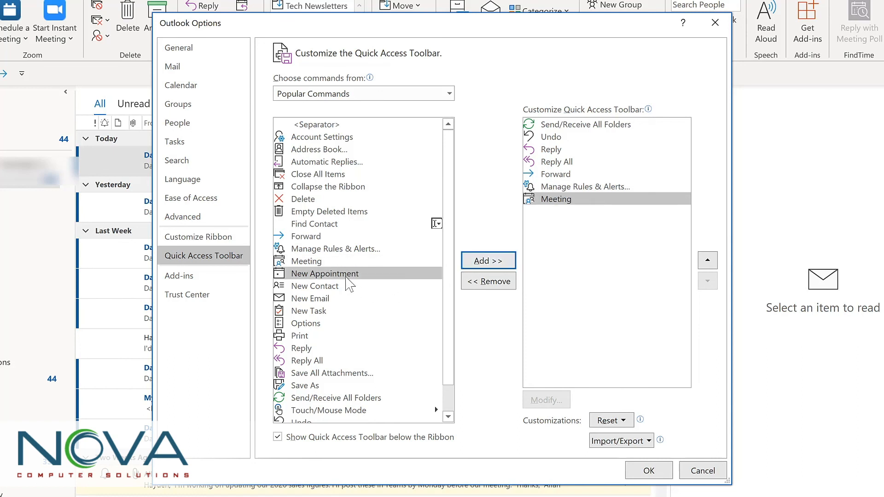
Add the New Email and New Task commands to the Quick Access Toolbar list
click(316, 299)
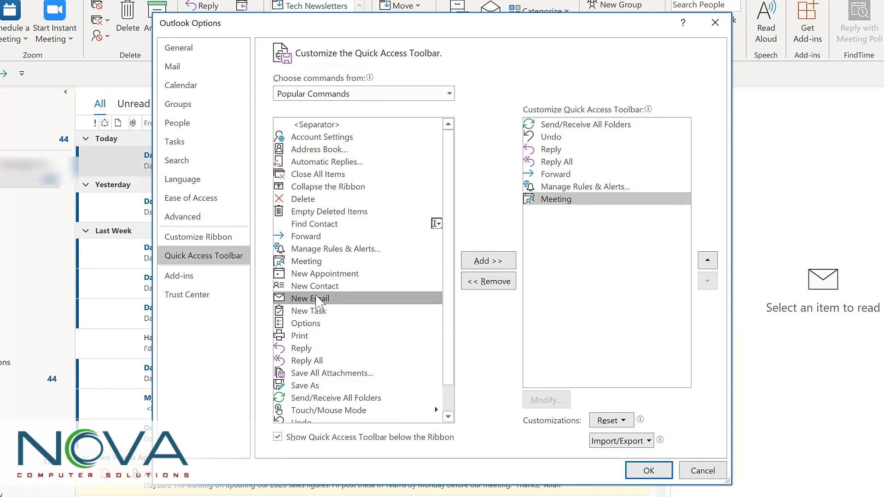
double_click(317, 299)
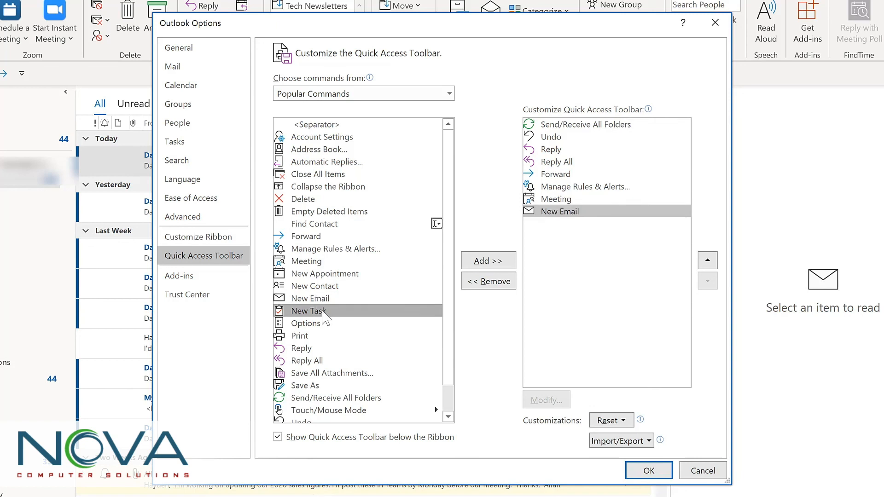
double_click(324, 313)
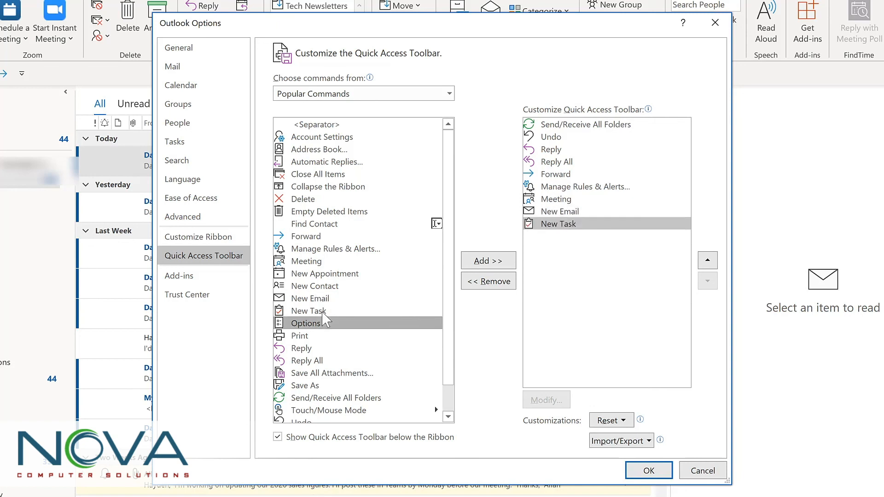
Check the available command categories and move New Email up to directly below Forward in the toolbar order
click(449, 94)
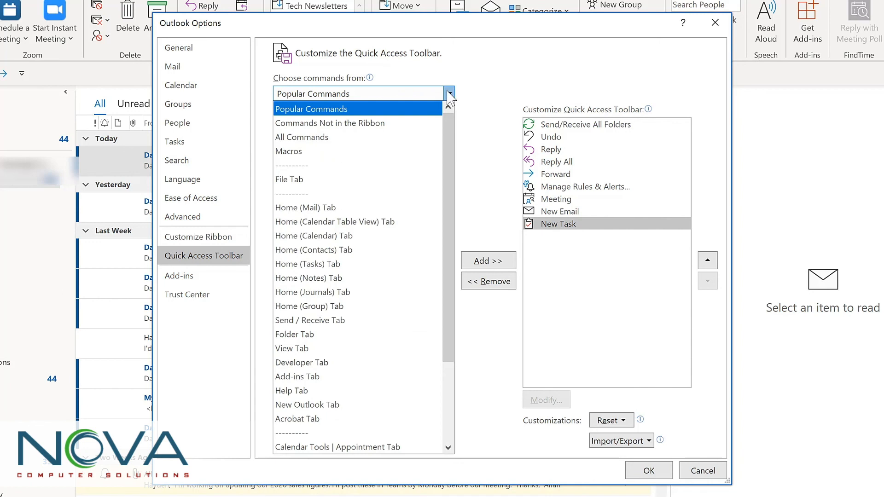
click(593, 214)
click(594, 214)
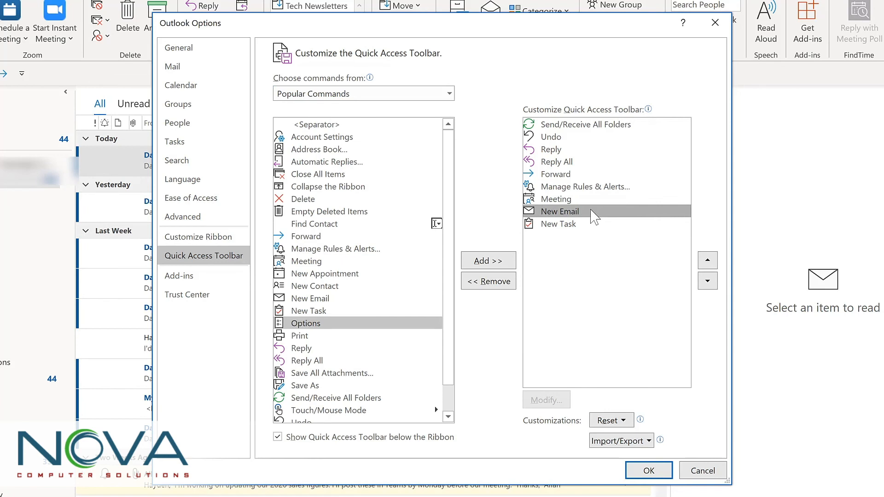
click(708, 262)
click(707, 261)
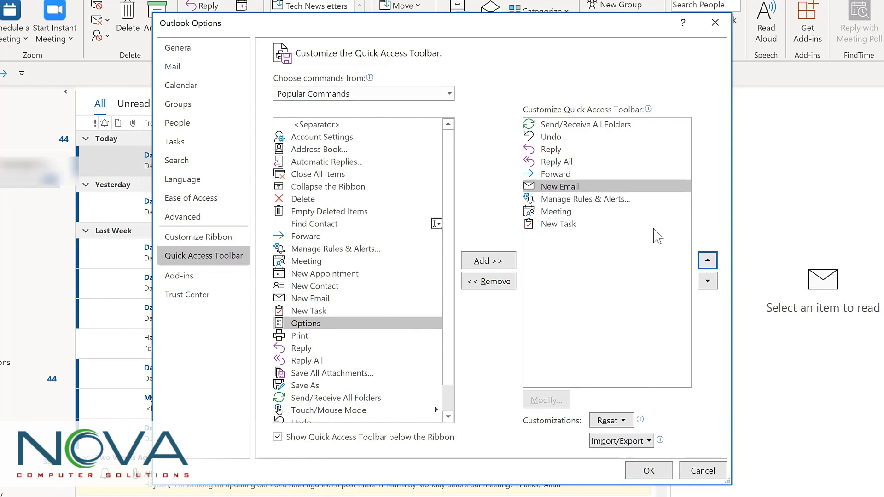